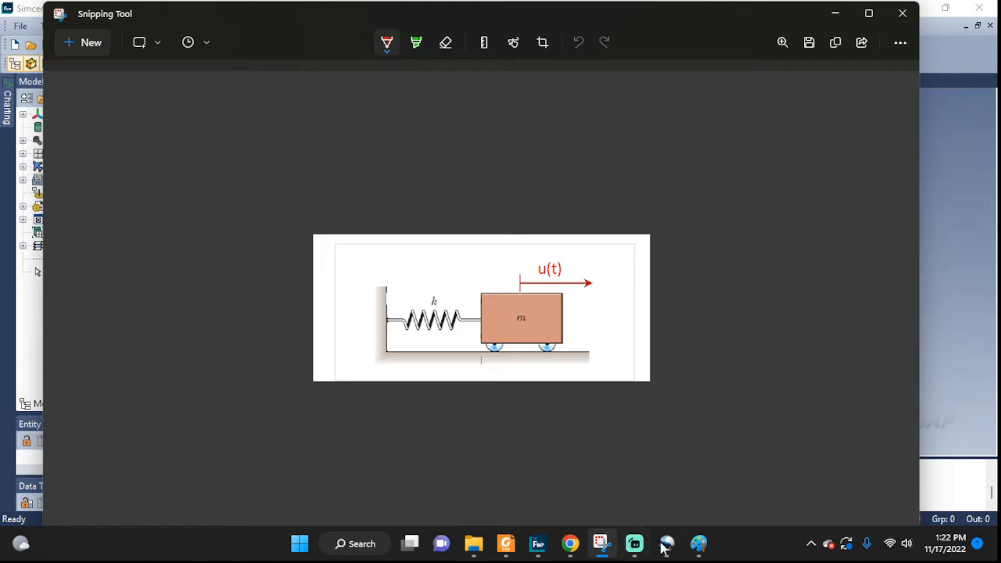
Examine the undamped motion plot in Paint and the spring-mass sketch in Snipping Tool, and switch to Femap.
{"action": "left_click", "coordinate": [712, 556]}
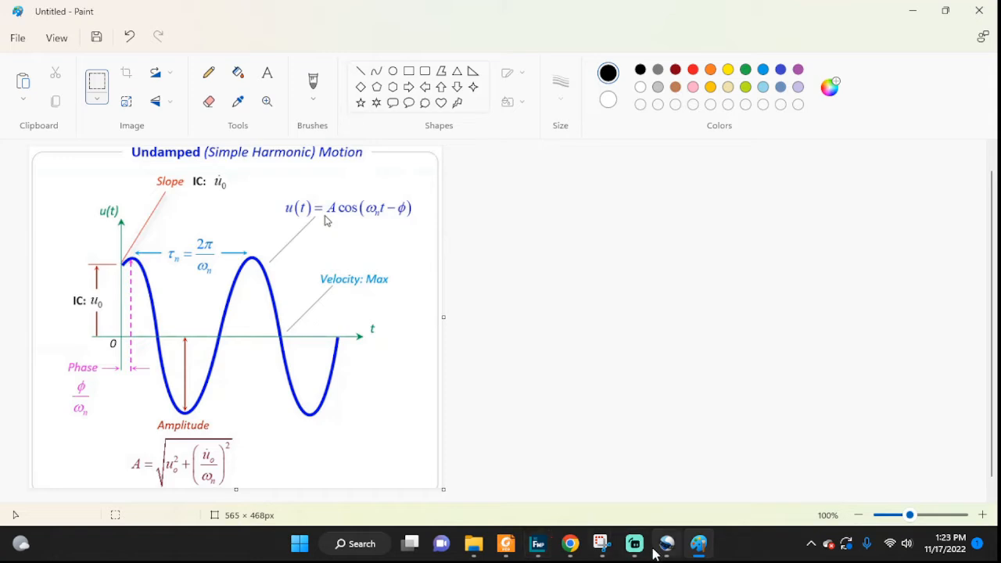
{"action": "left_click", "coordinate": [702, 552]}
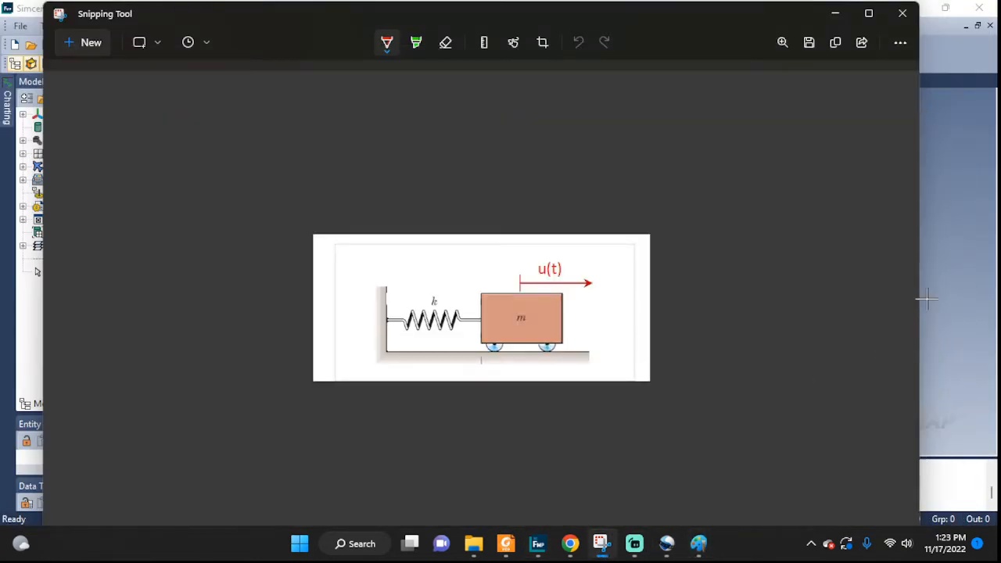
{"action": "left_click", "coordinate": [963, 268]}
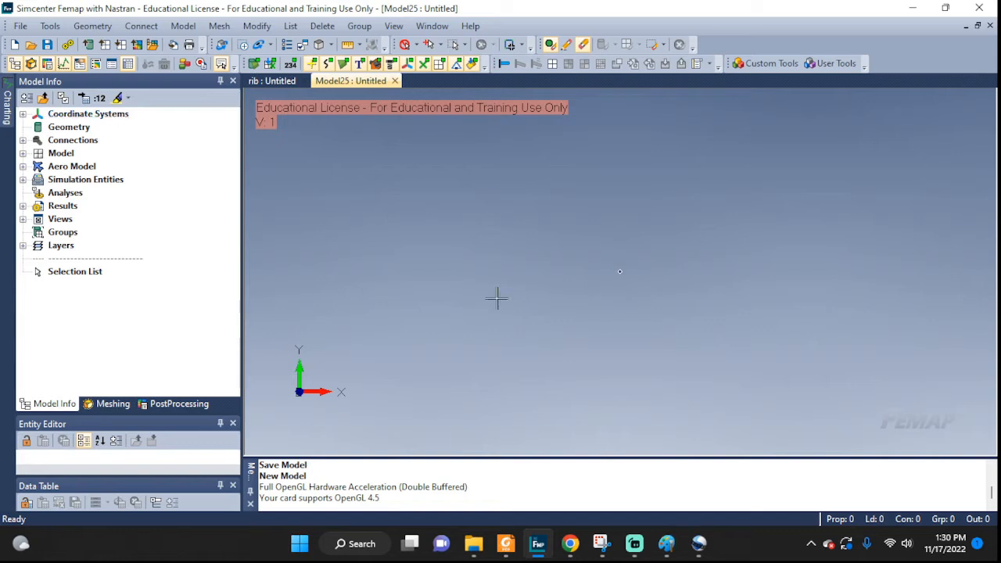
Create two nodes in the workplane, one at X 0, Y 0 and one at X 1, Y 0.
{"action": "left_click", "coordinate": [92, 26]}
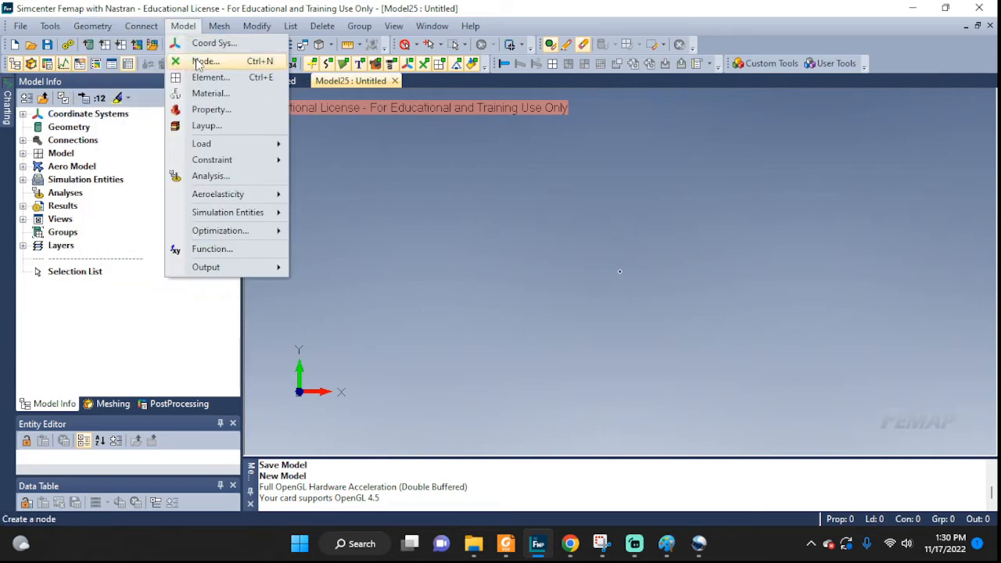
{"action": "left_click", "coordinate": [192, 62]}
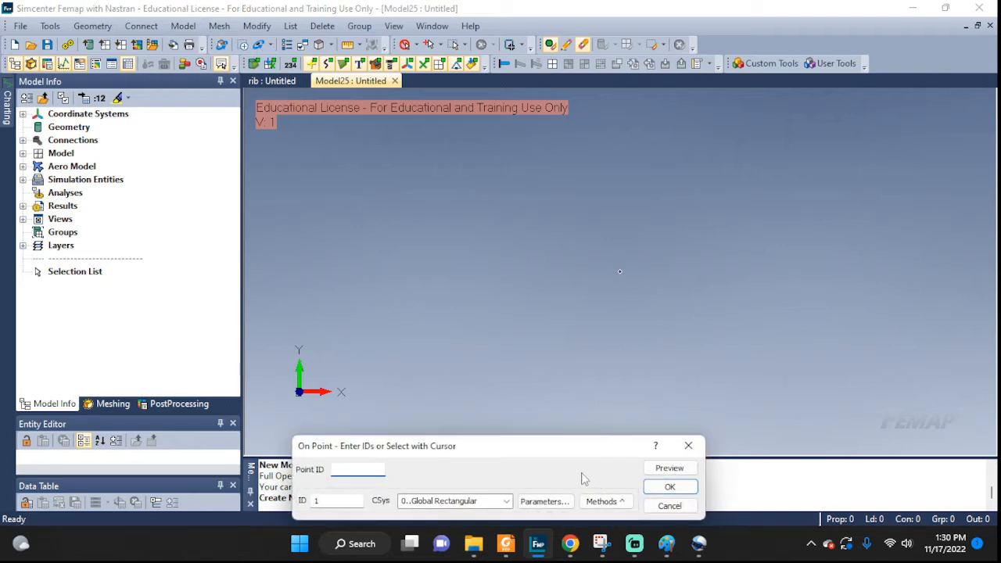
{"action": "left_click", "coordinate": [603, 501]}
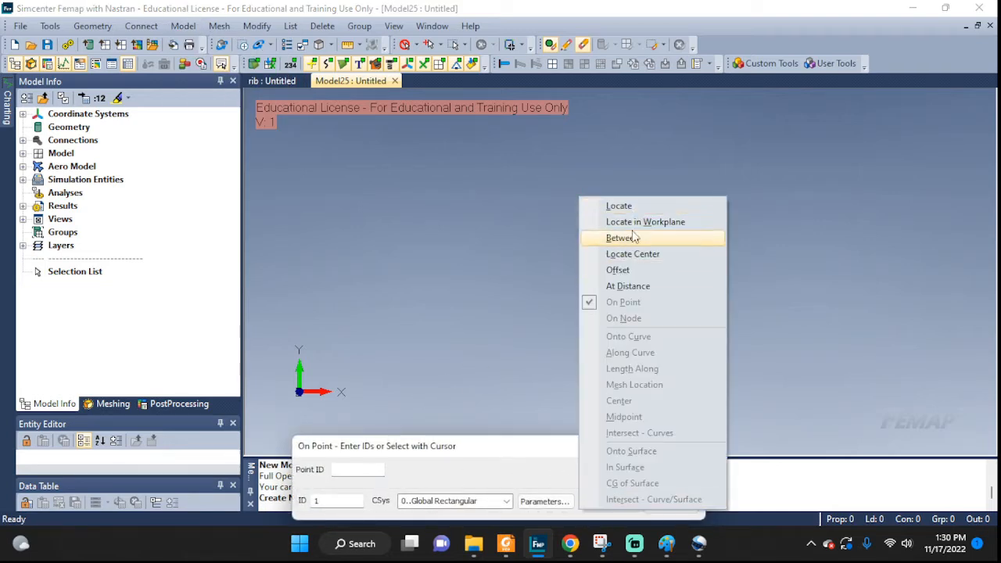
{"action": "left_click", "coordinate": [639, 221]}
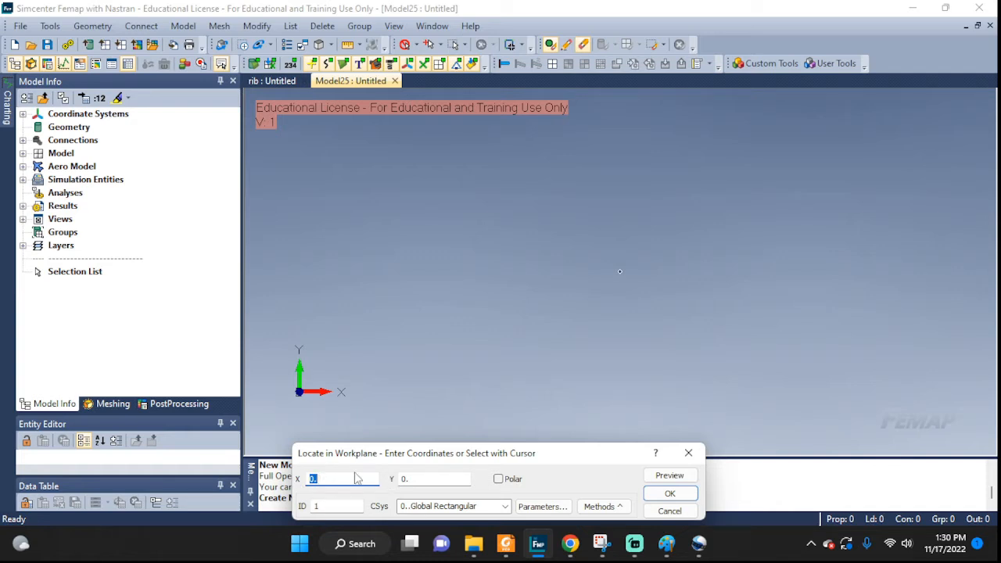
{"action": "left_click", "coordinate": [669, 493]}
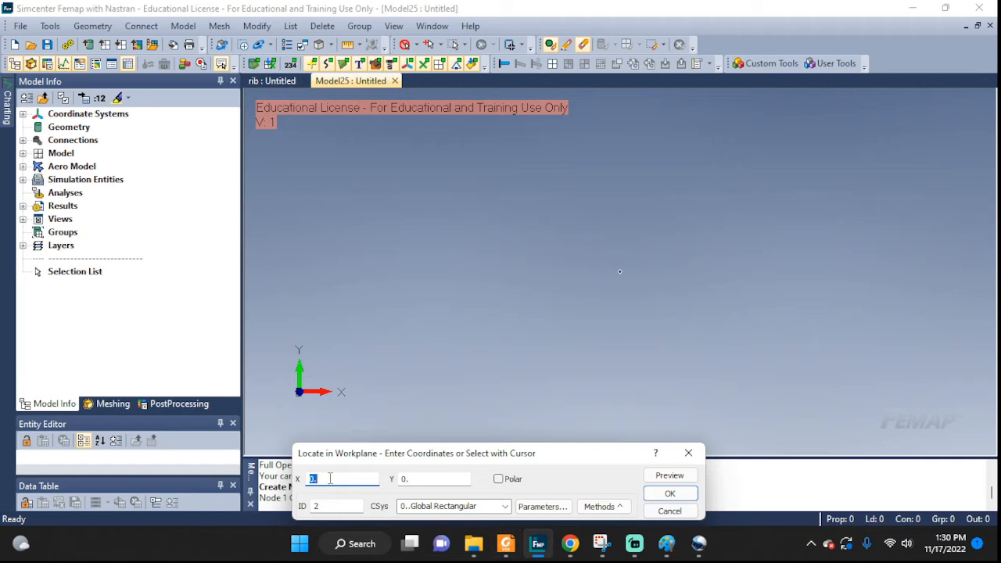
{"action": "type", "text": "1"}
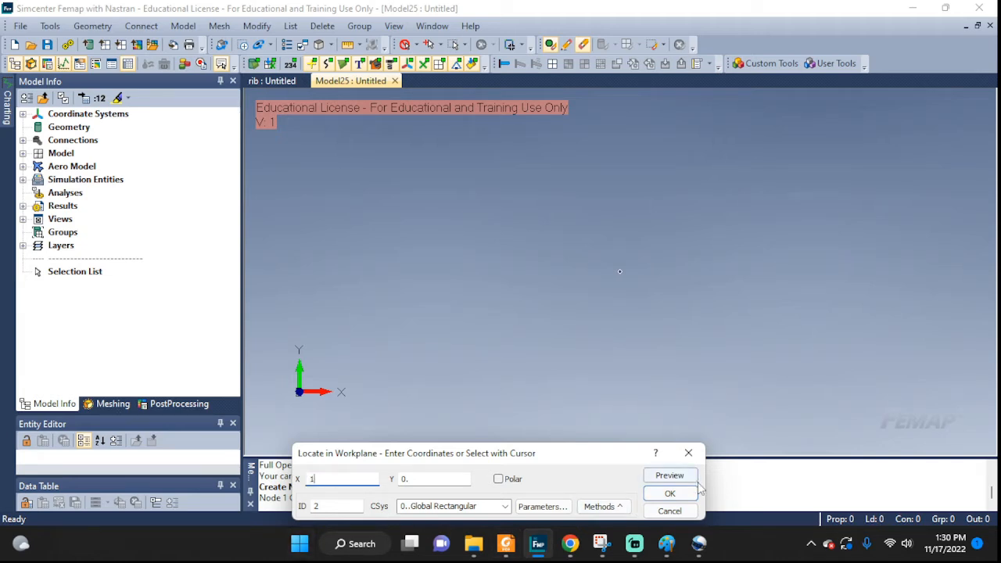
{"action": "left_click", "coordinate": [669, 493]}
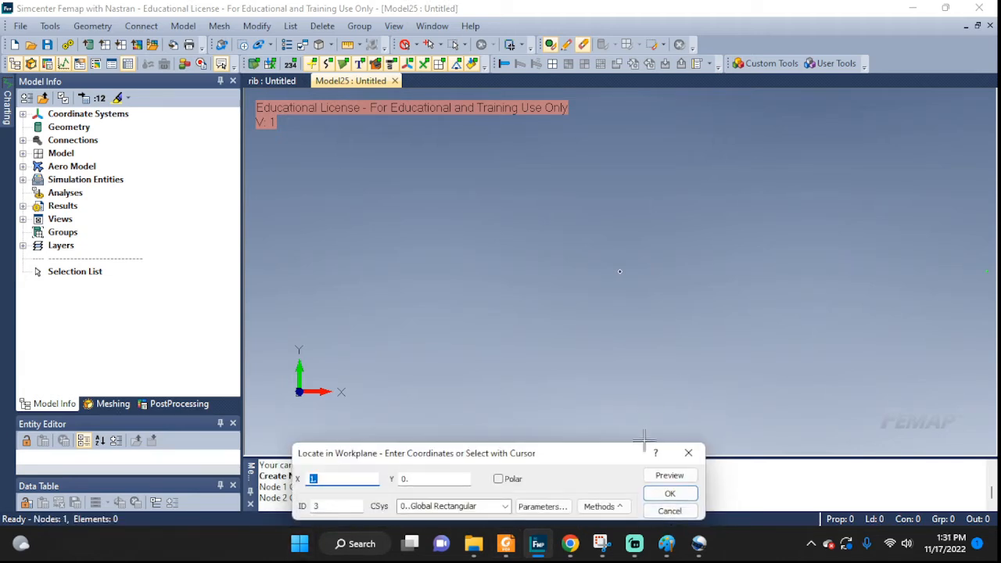
{"action": "left_click", "coordinate": [667, 510]}
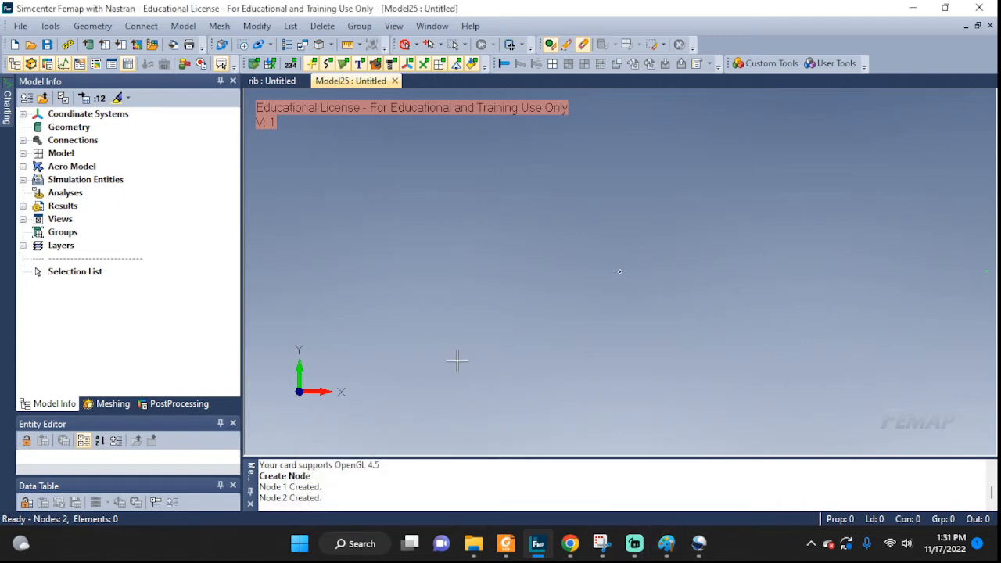
Turn on the display of node labels in the view's visibility settings.
{"action": "key", "text": "ctrl+q"}
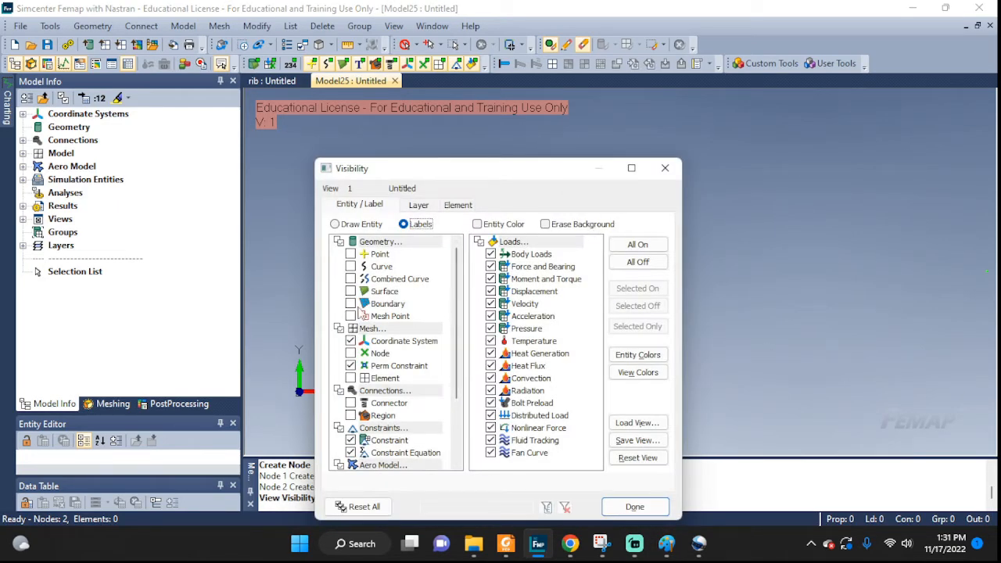
{"action": "left_click", "coordinate": [350, 352]}
{"action": "left_click", "coordinate": [350, 352]}
{"action": "left_click", "coordinate": [633, 506]}
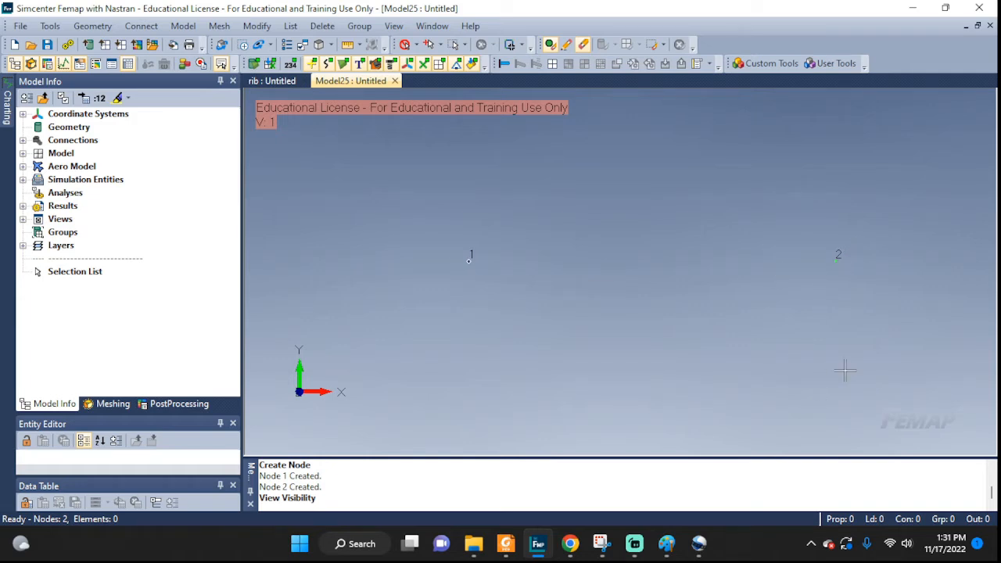
Define a Spring/Damper property of type CBUSH with a stiffness of 100 in DOF 1.
{"action": "left_click", "coordinate": [185, 26]}
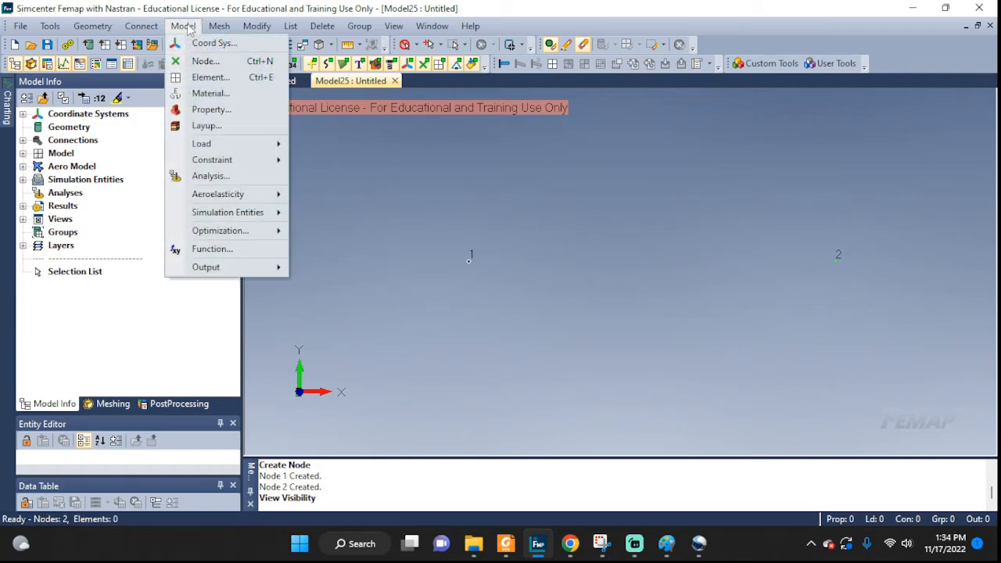
{"action": "left_click", "coordinate": [224, 112]}
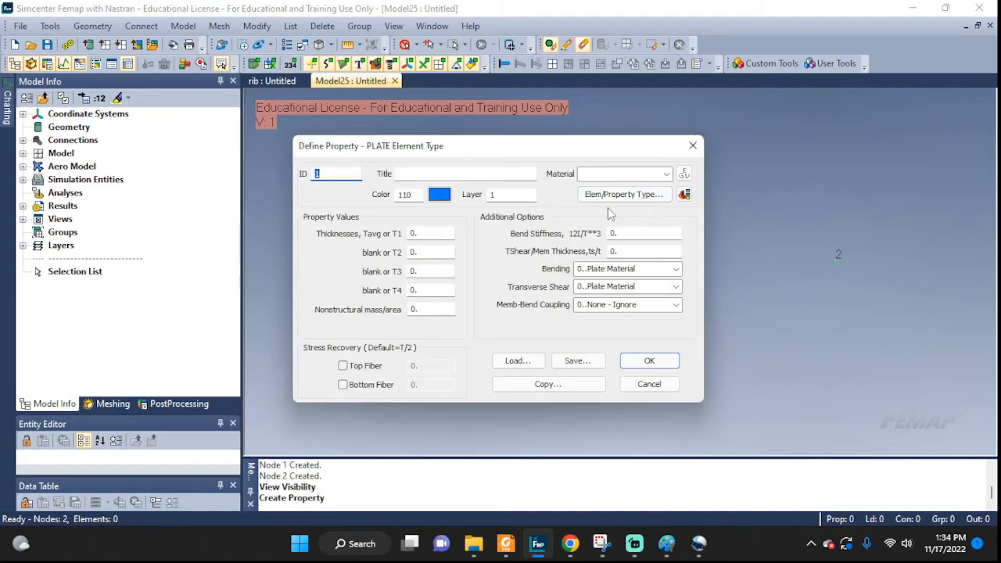
{"action": "left_click", "coordinate": [631, 196]}
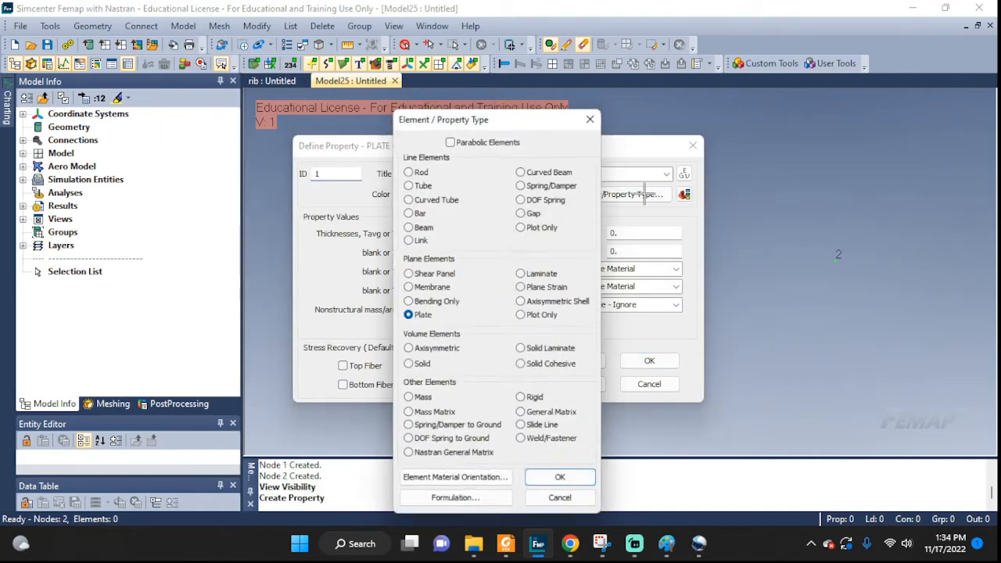
{"action": "left_click", "coordinate": [524, 184]}
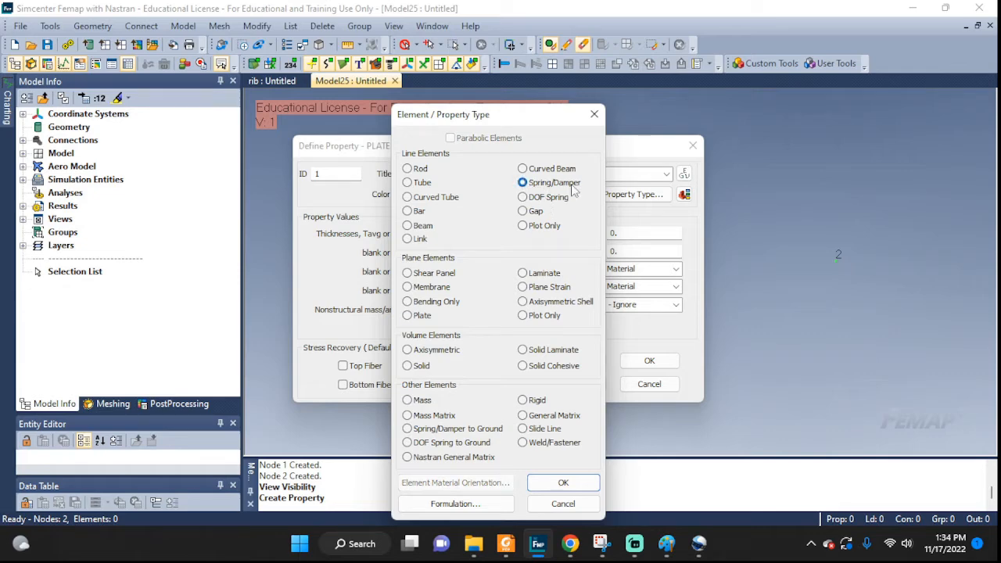
{"action": "left_click", "coordinate": [552, 484]}
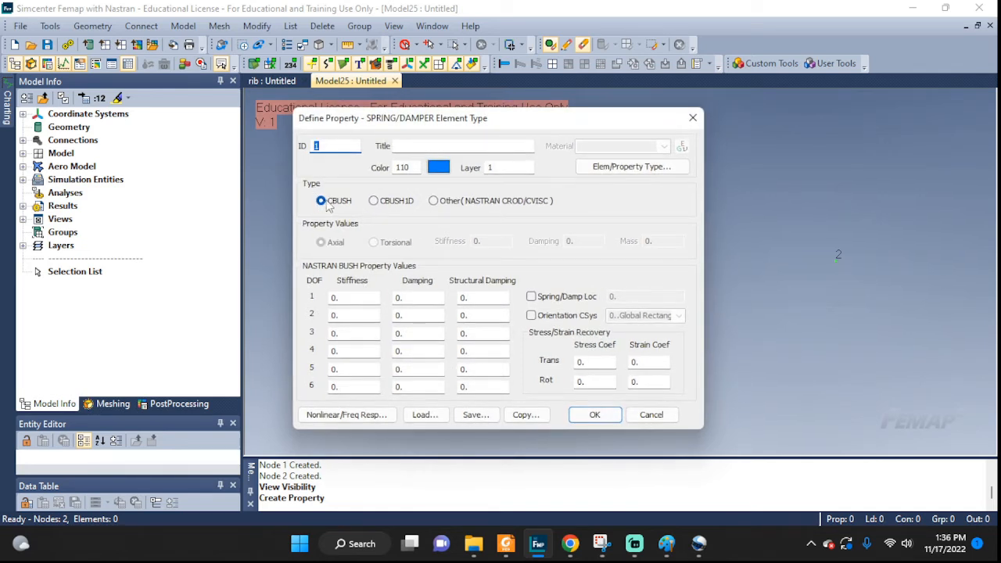
{"action": "double_click", "coordinate": [348, 297]}
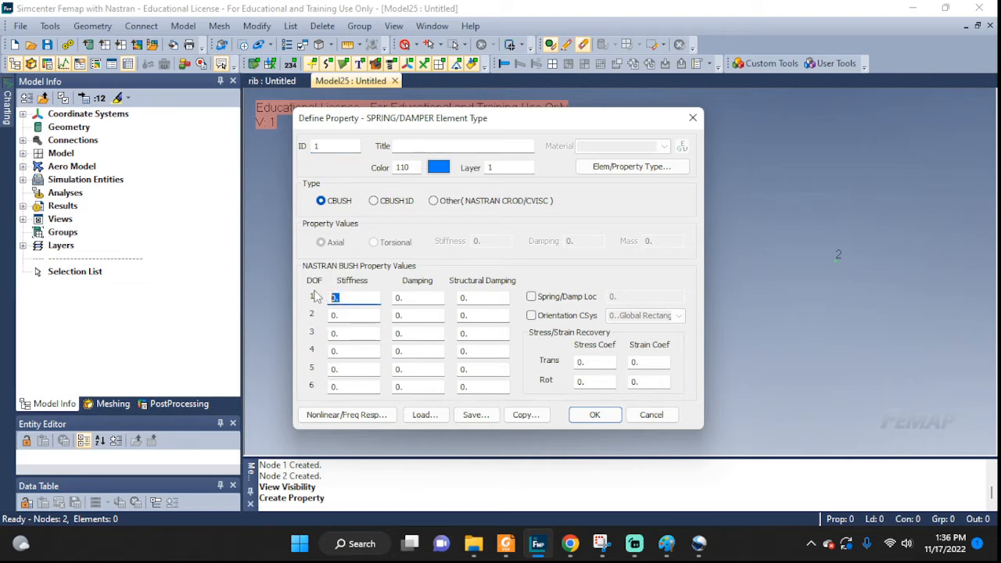
{"action": "type", "text": "100"}
{"action": "left_click", "coordinate": [593, 416]}
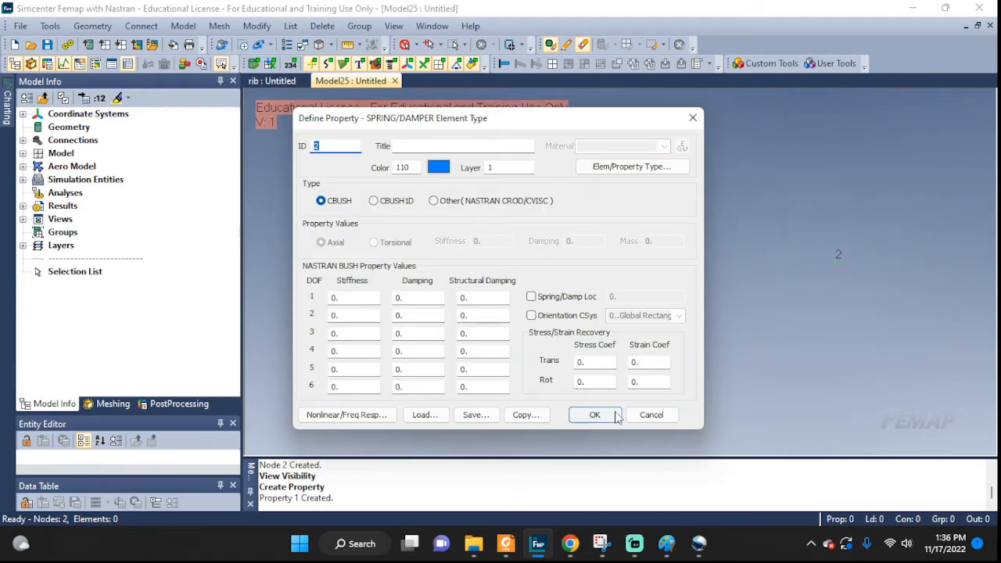
{"action": "left_click", "coordinate": [649, 415]}
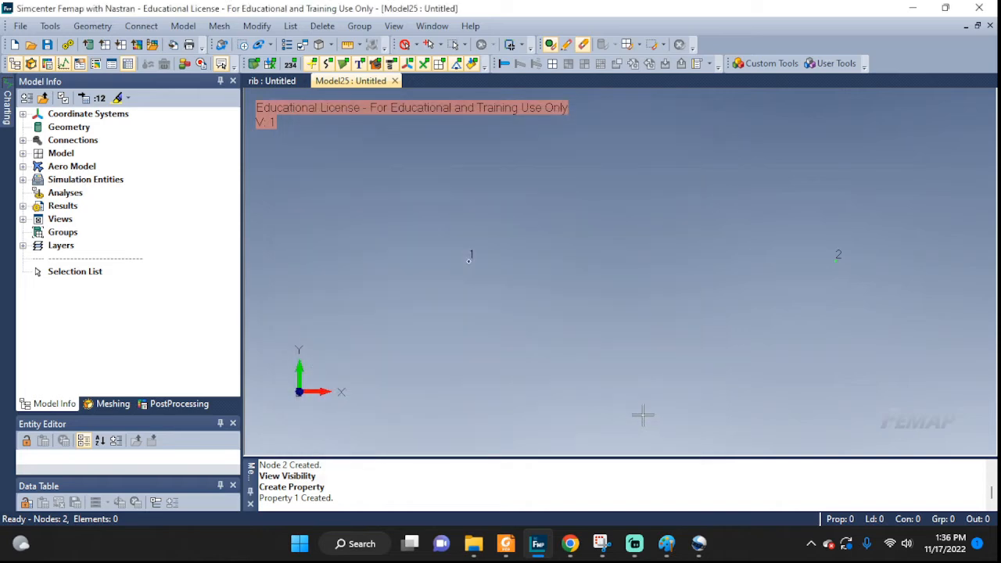
Create a spring/damper element between nodes 1 and 2 using the Spring/Damper property.
{"action": "left_click", "coordinate": [183, 26]}
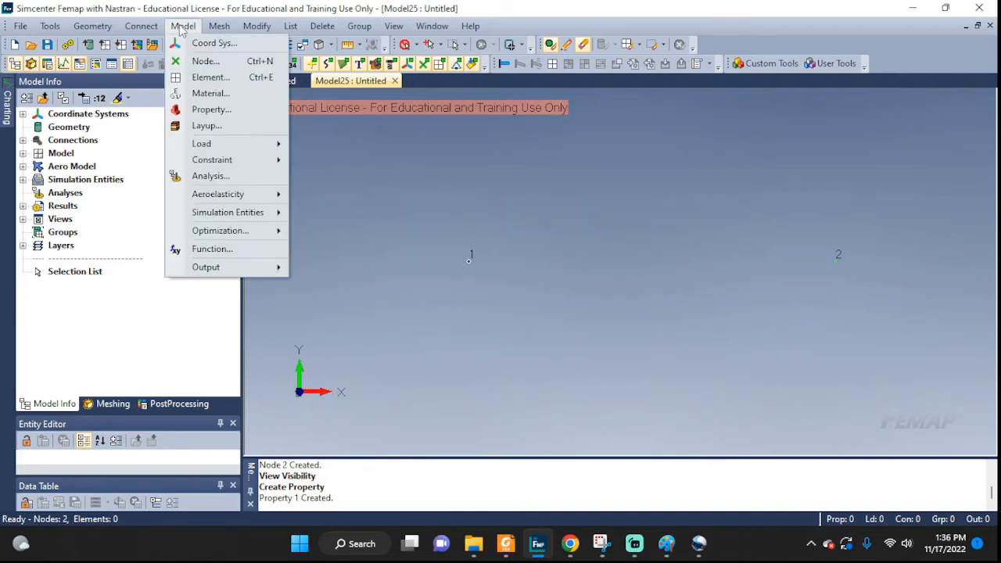
{"action": "left_click", "coordinate": [209, 77]}
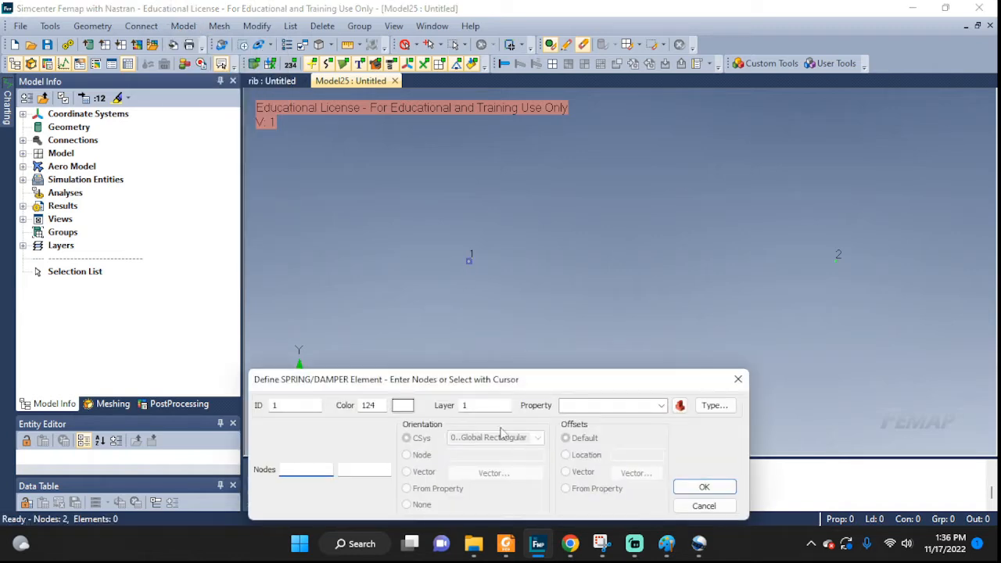
{"action": "left_click_drag", "start_coordinate": [494, 387], "coordinate": [495, 311]}
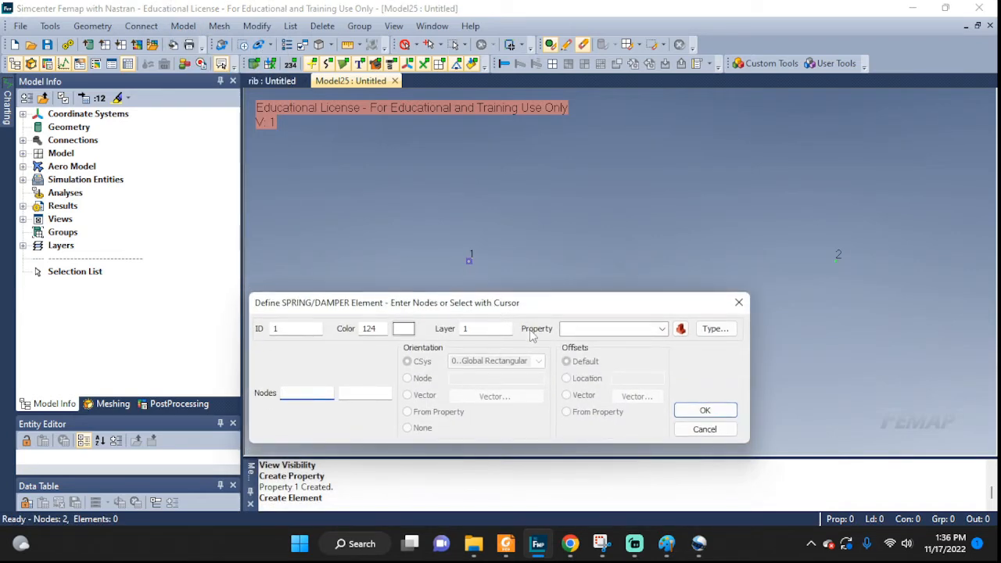
{"action": "left_click", "coordinate": [662, 329]}
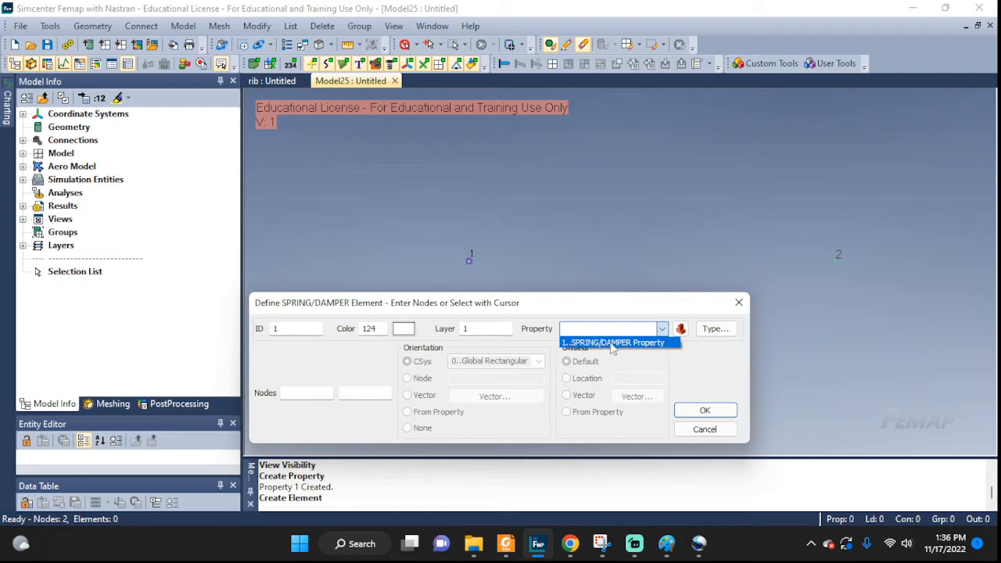
{"action": "left_click", "coordinate": [612, 344]}
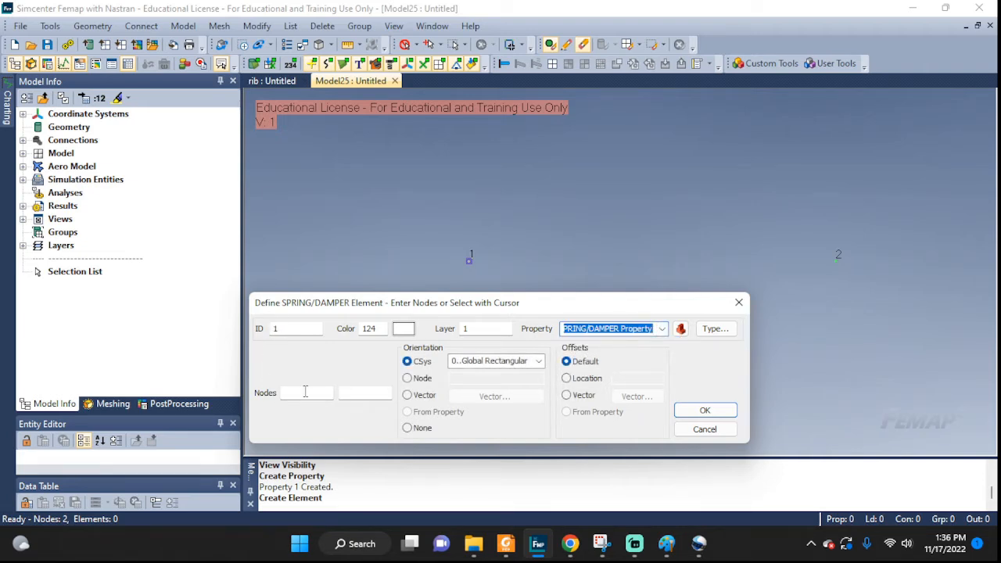
{"action": "left_click_drag", "start_coordinate": [483, 311], "coordinate": [349, 338]}
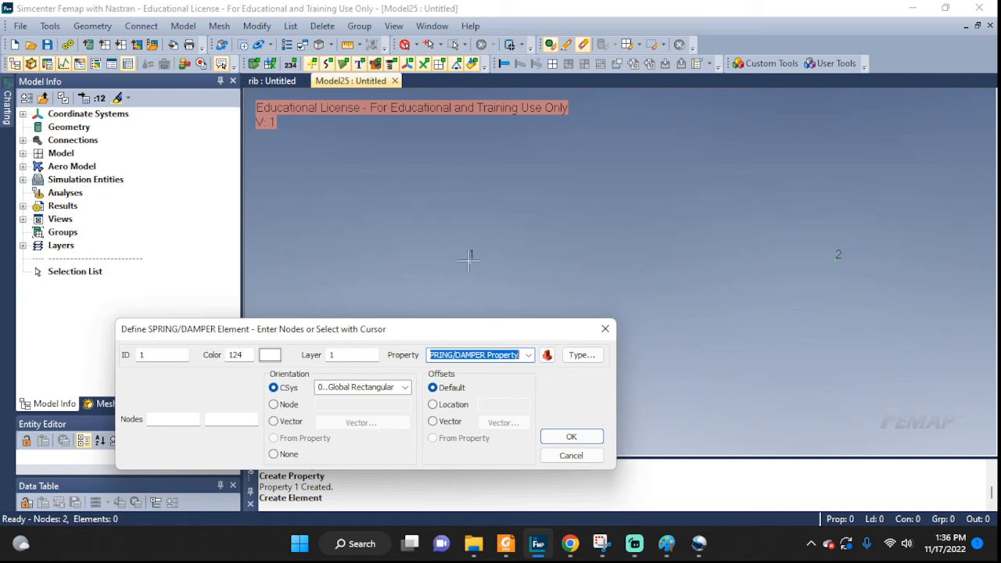
{"action": "left_click", "coordinate": [173, 420]}
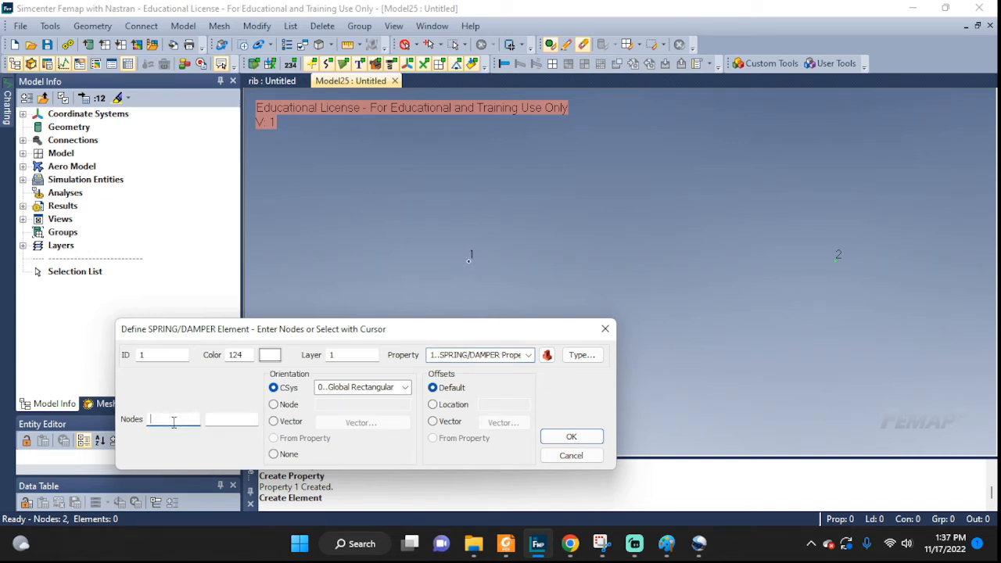
{"action": "left_click", "coordinate": [211, 422]}
{"action": "type", "text": "2"}
{"action": "left_click", "coordinate": [559, 437]}
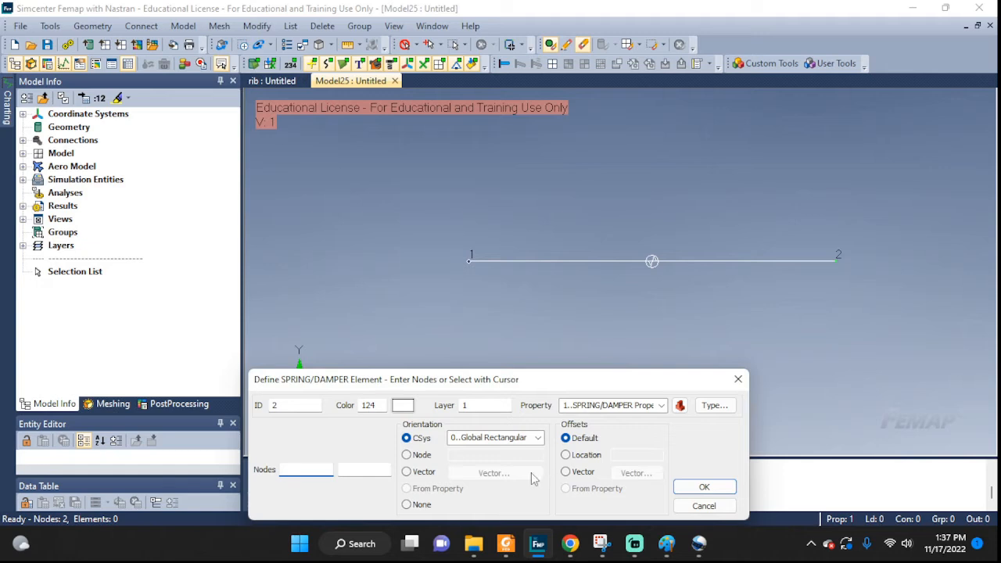
{"action": "left_click", "coordinate": [706, 506]}
Start a nodal constraint and create a new standard constraint set titled BC for it.
{"action": "mouse_move", "coordinate": [741, 316]}
{"action": "middle_mouse_down"}
{"action": "mouse_move", "coordinate": [645, 334]}
{"action": "mouse_move", "coordinate": [638, 365]}
{"action": "middle_mouse_up"}
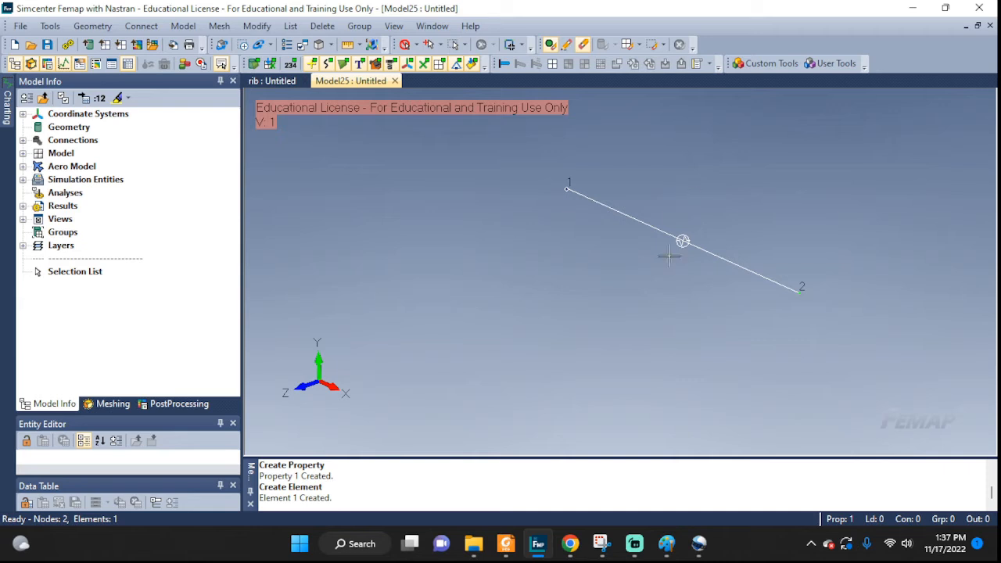
{"action": "scroll", "coordinate": [697, 259], "scroll_direction": "up", "scroll_amount": 2}
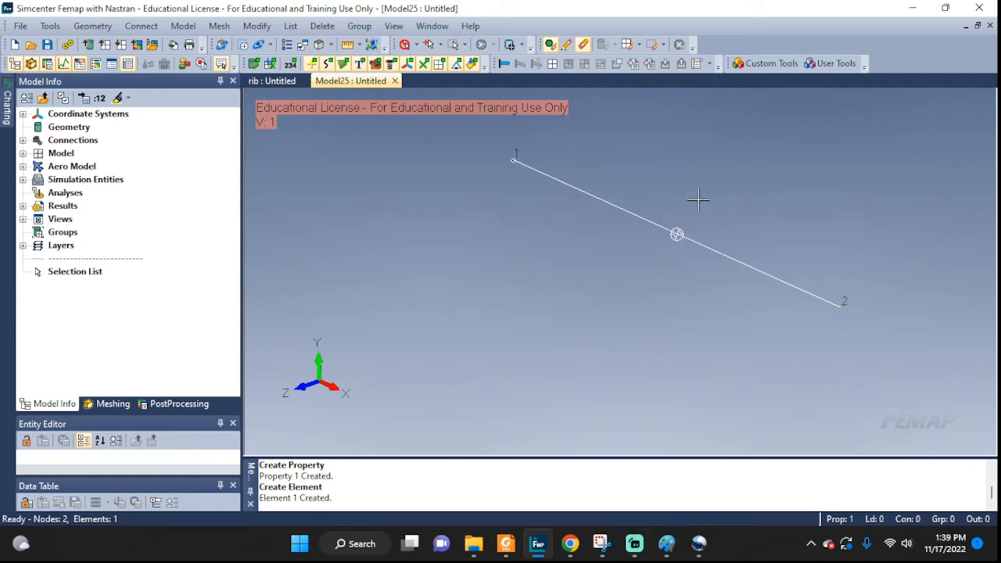
{"action": "middle_click_drag", "start_coordinate": [690, 209], "coordinate": [642, 265], "text": "ctrl"}
{"action": "scroll", "coordinate": [642, 265], "scroll_direction": "up", "scroll_amount": 1}
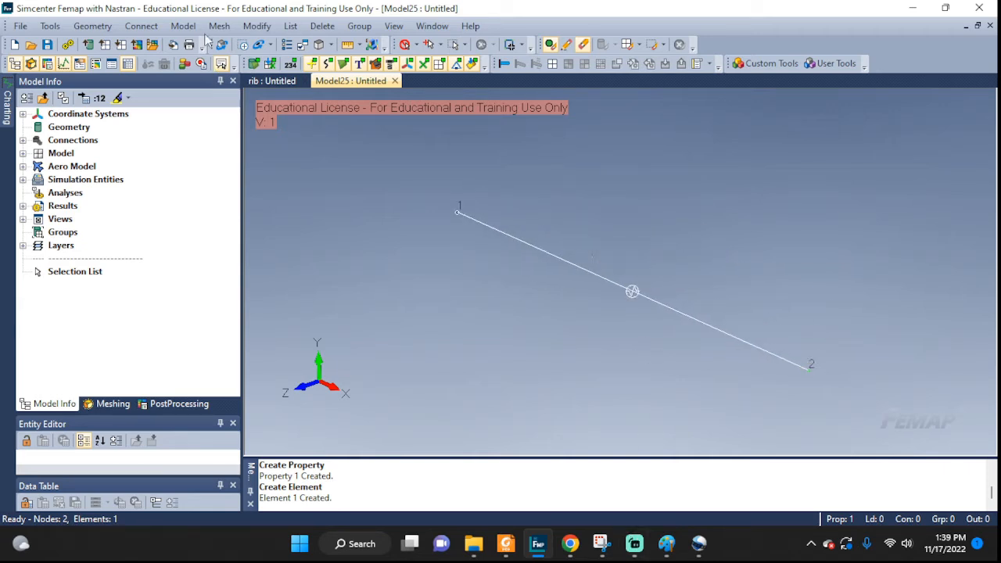
{"action": "left_click", "coordinate": [183, 26]}
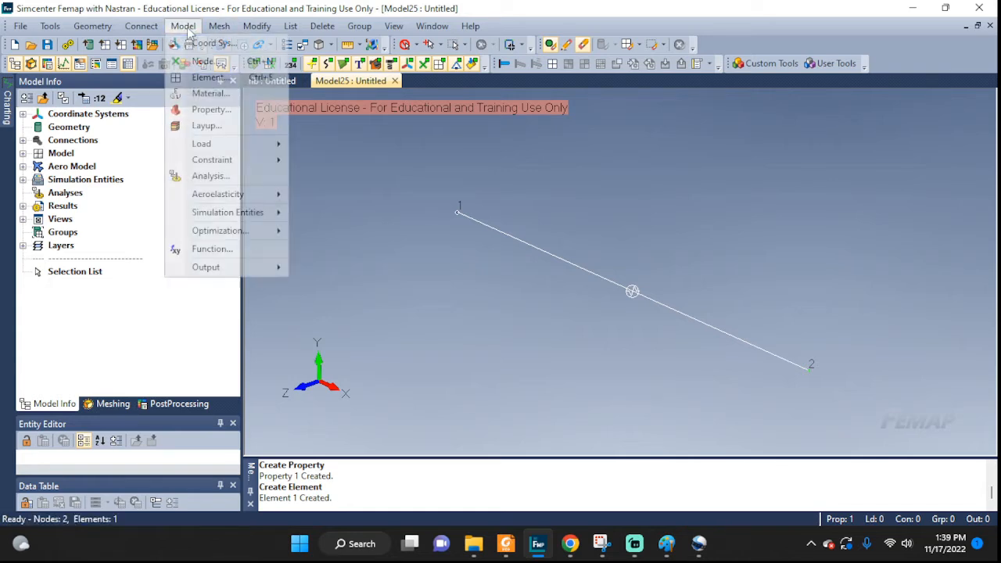
{"action": "mouse_move", "coordinate": [226, 158]}
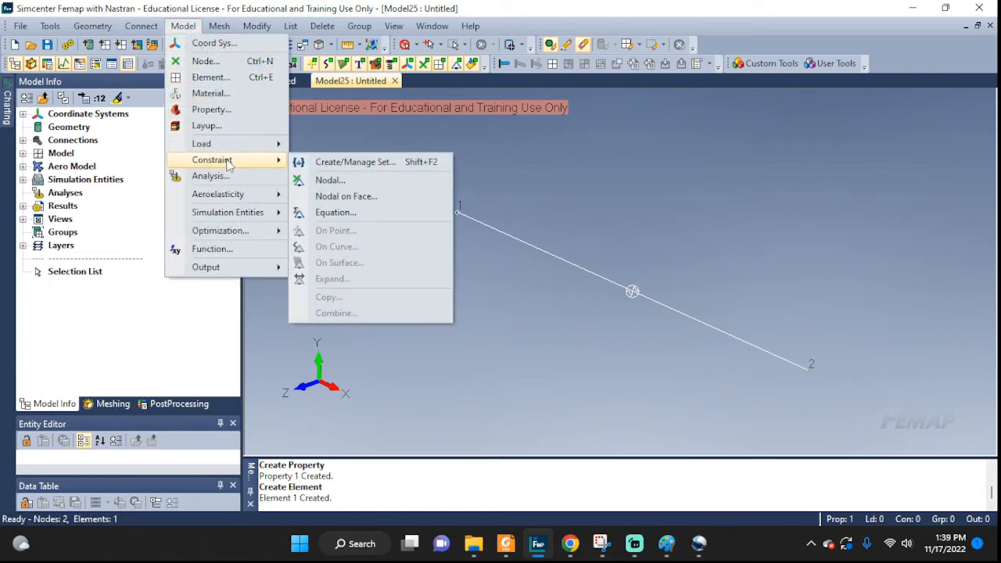
{"action": "left_click", "coordinate": [332, 181]}
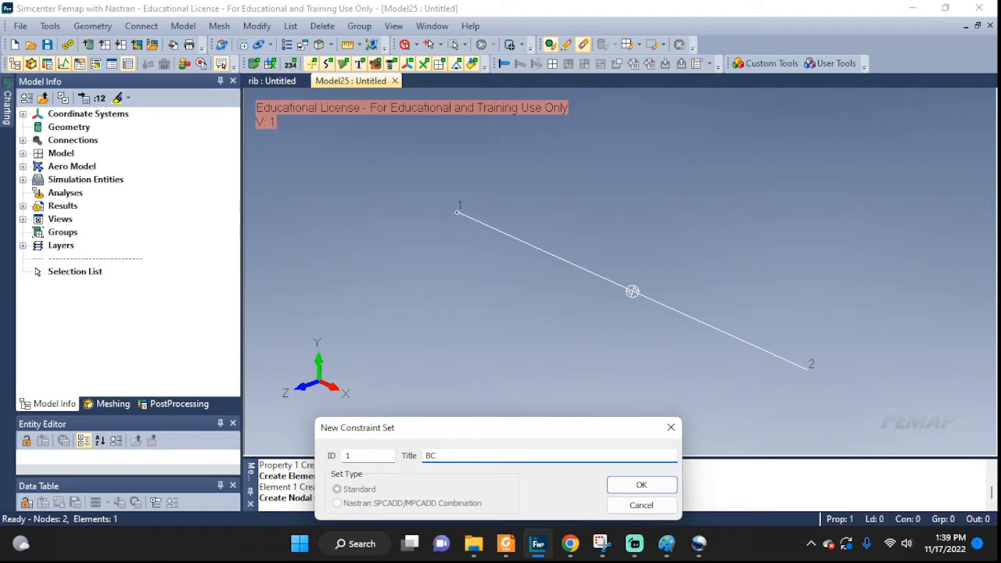
{"action": "left_click", "coordinate": [641, 485]}
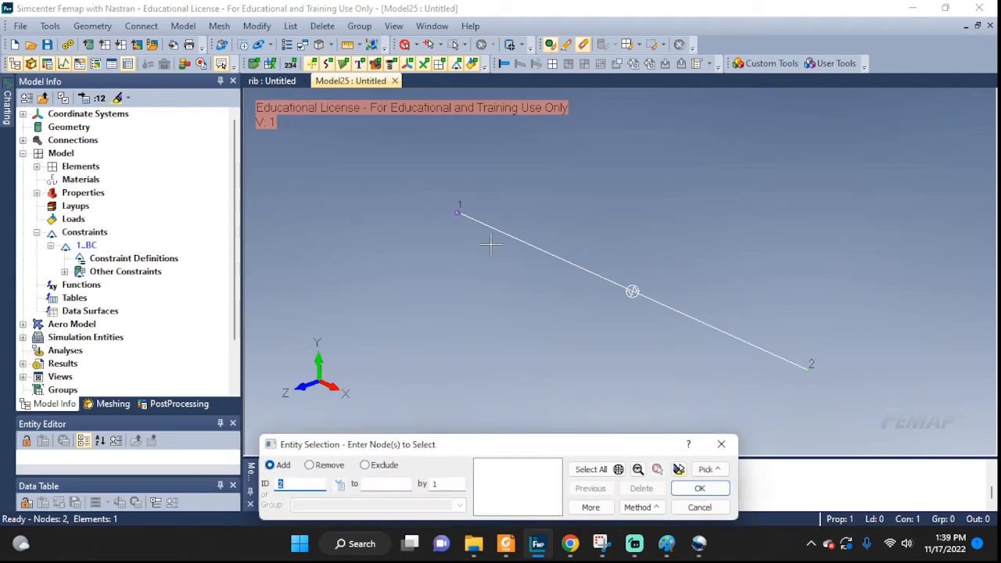
Apply a pinned constraint titled "left side" to node 1, fixing TX, TY and TZ.
{"action": "left_click", "coordinate": [458, 212]}
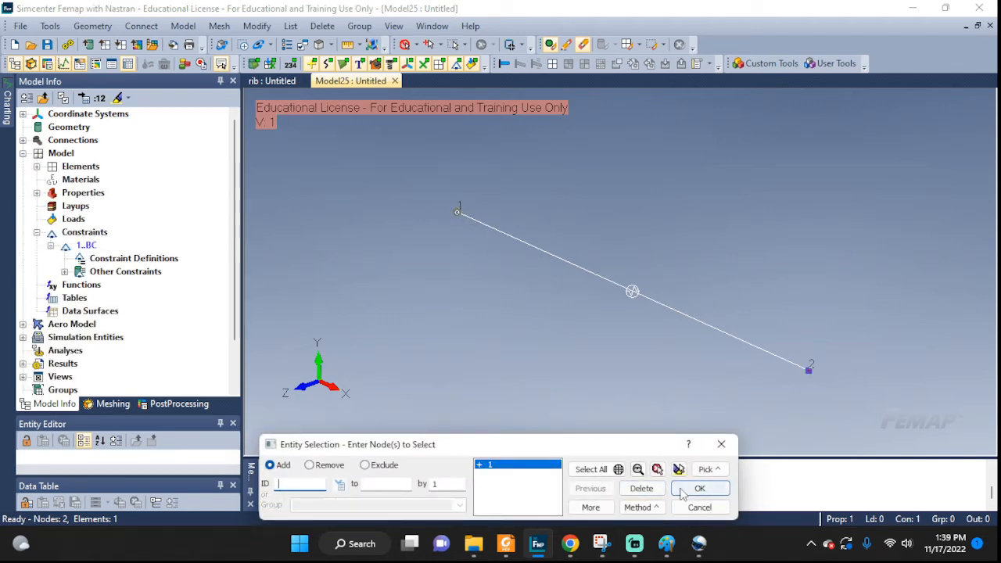
{"action": "left_click", "coordinate": [682, 490]}
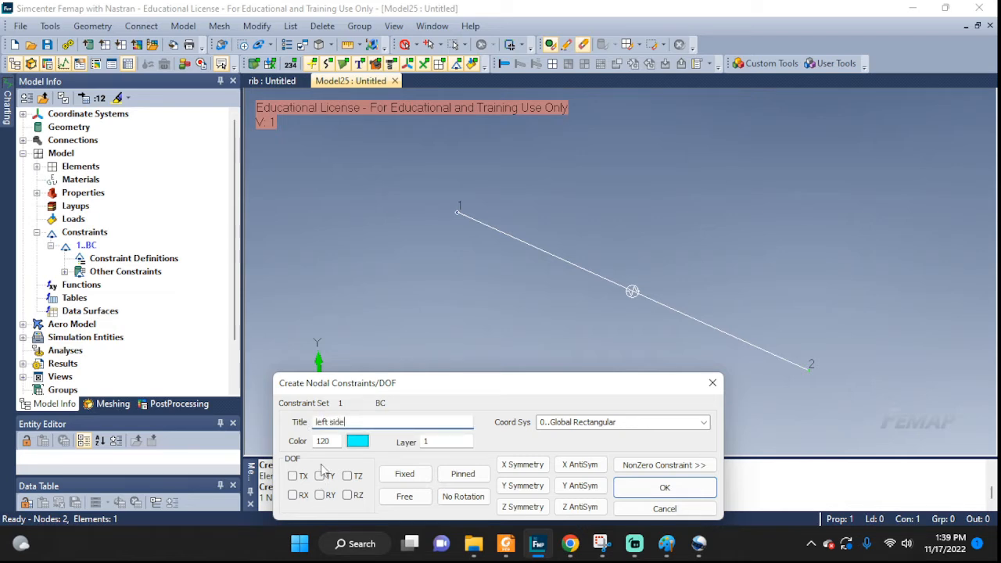
{"action": "left_click", "coordinate": [462, 473]}
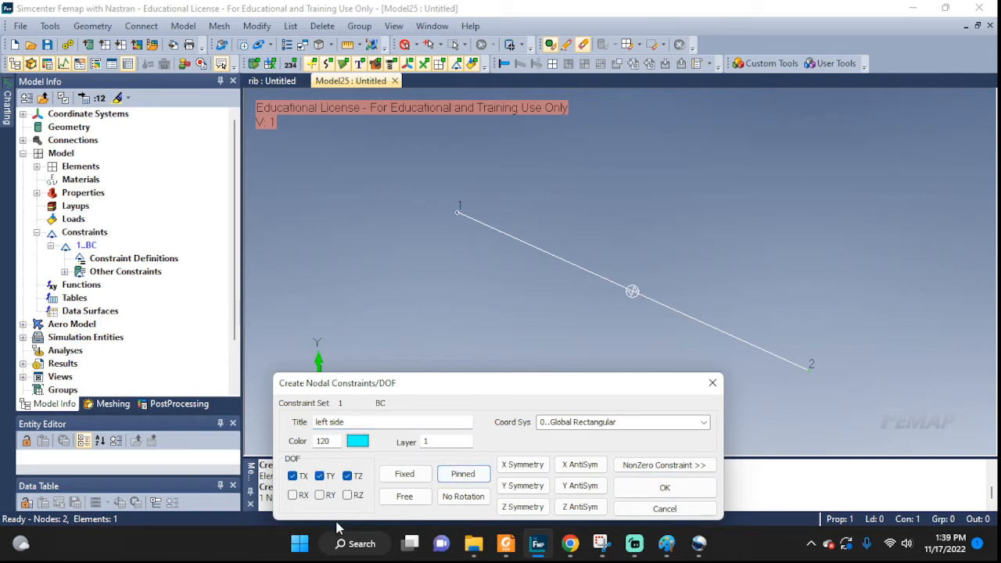
{"action": "left_click", "coordinate": [664, 487]}
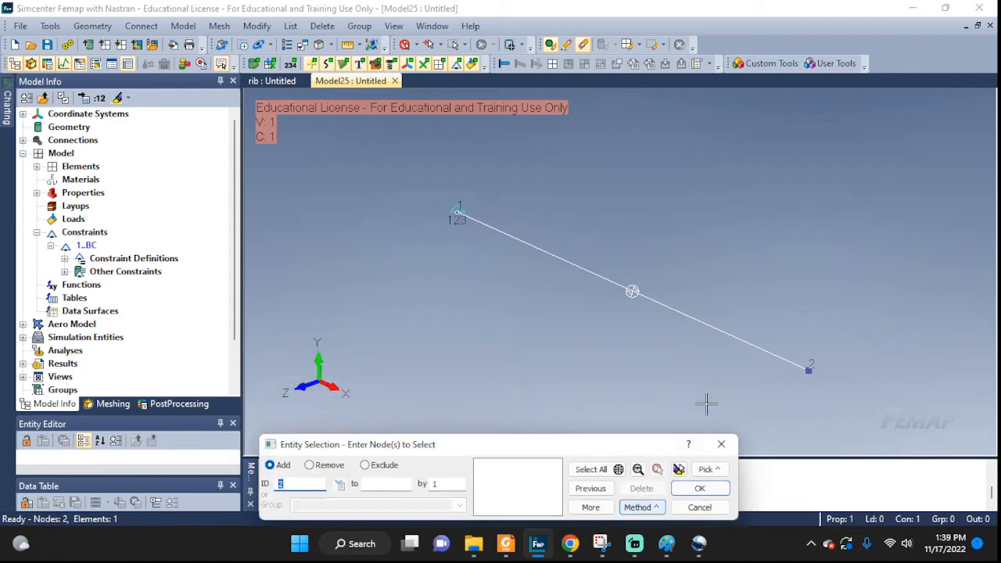
Constrain node 2 in TY and TZ only, leaving TX free, and finish creating nodal constraints.
{"action": "left_click", "coordinate": [808, 368]}
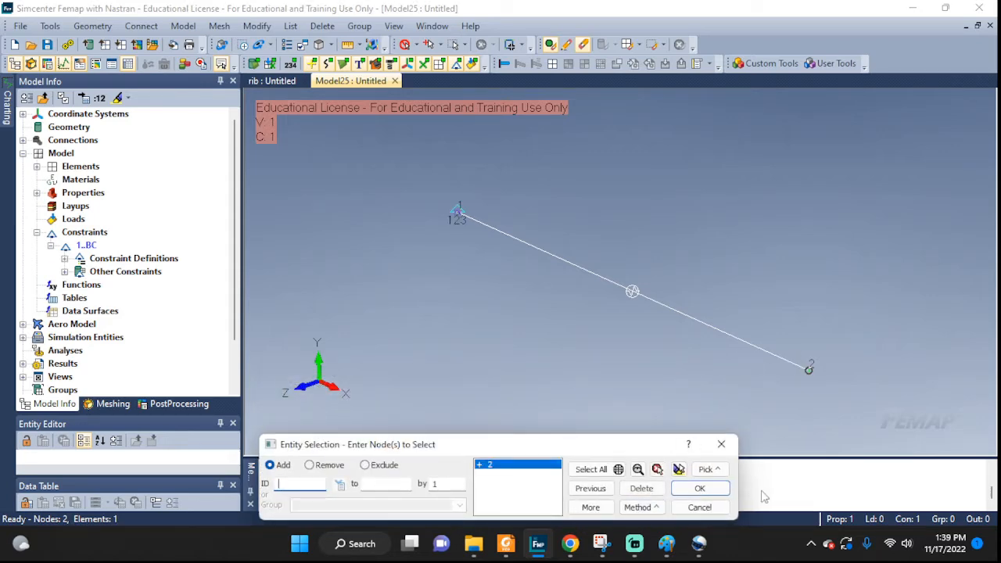
{"action": "left_click", "coordinate": [699, 488]}
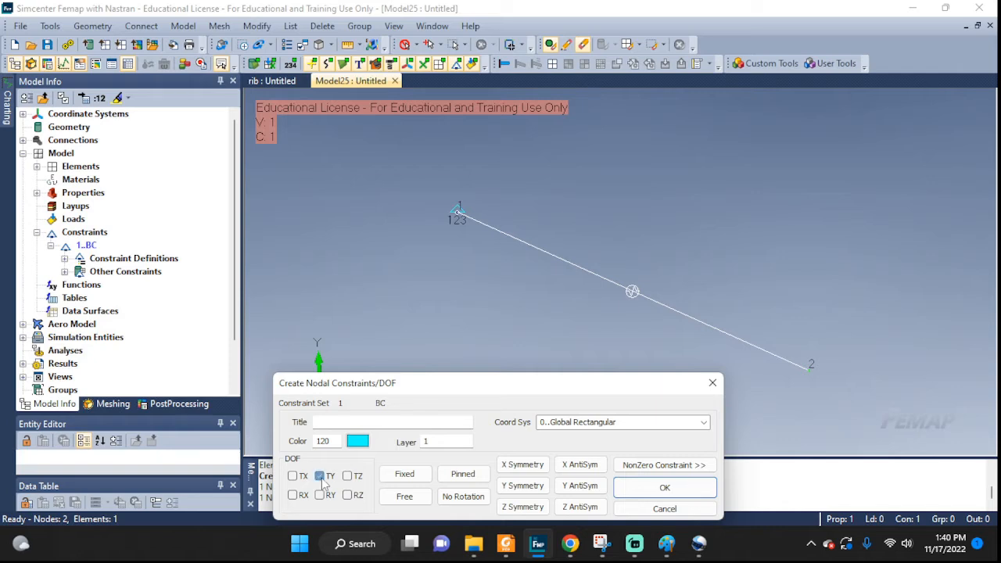
{"action": "left_click", "coordinate": [319, 477]}
{"action": "left_click_drag", "start_coordinate": [430, 392], "coordinate": [637, 418]}
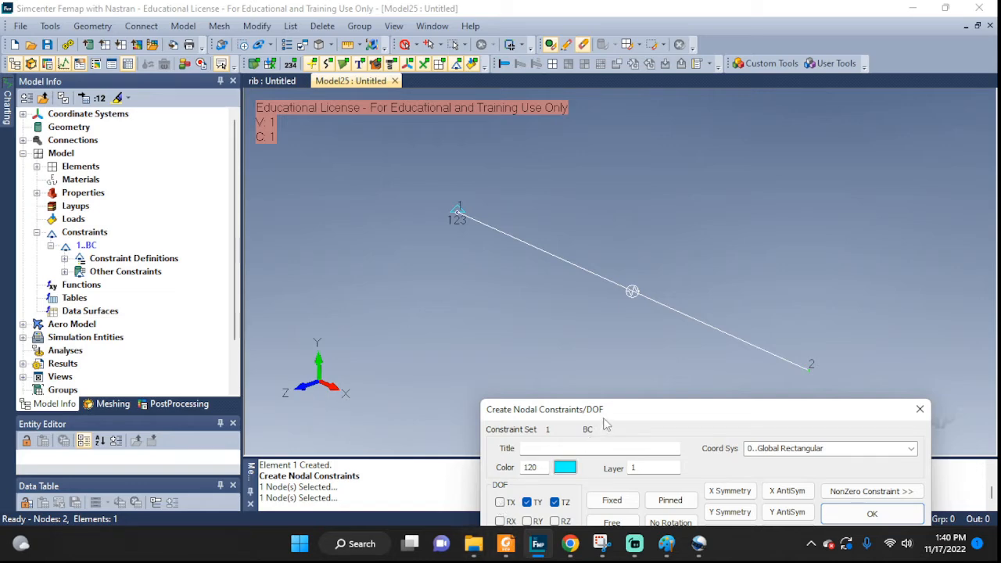
{"action": "left_click_drag", "start_coordinate": [602, 413], "coordinate": [419, 307]}
{"action": "left_click", "coordinate": [678, 405]}
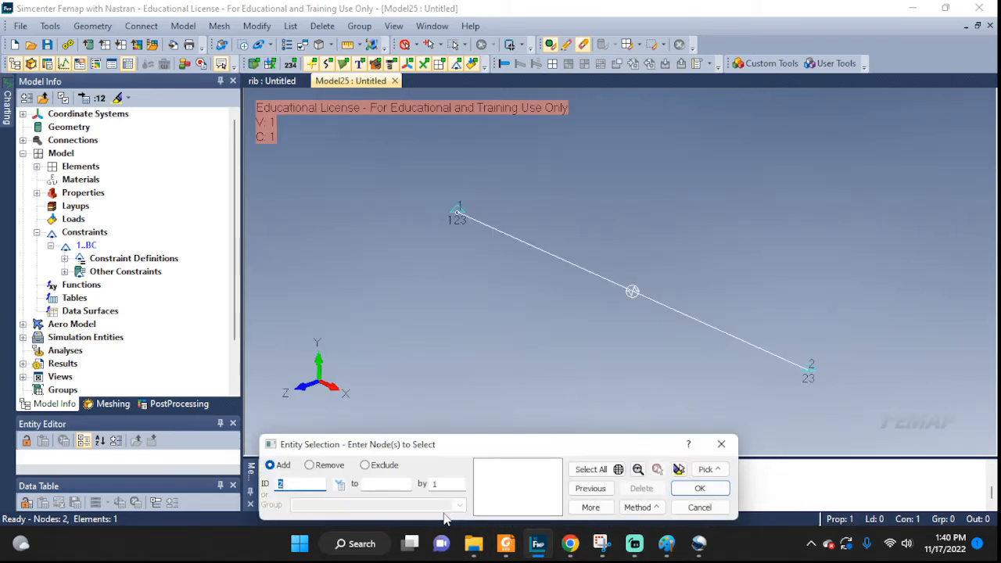
{"action": "left_click", "coordinate": [695, 507]}
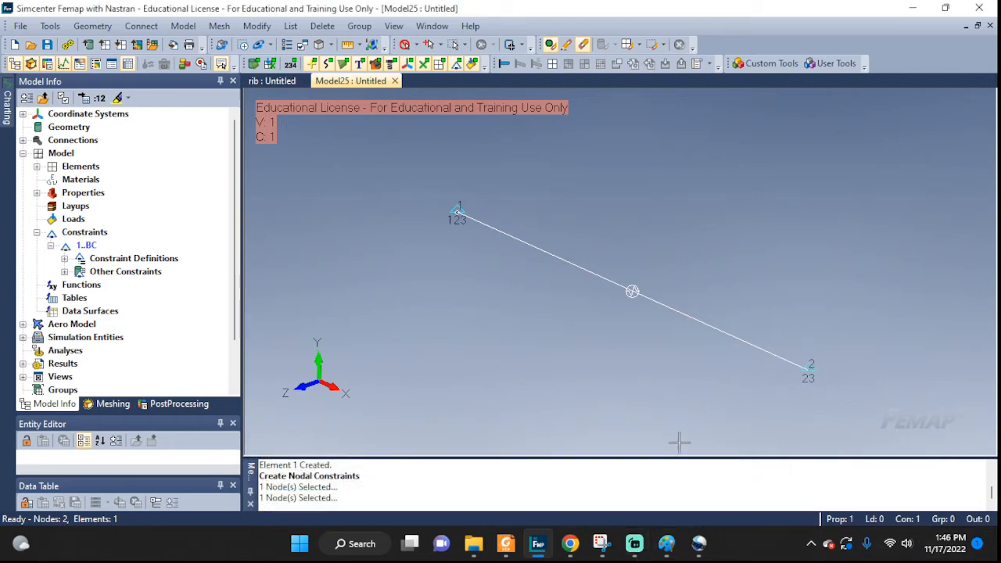
Check the spring-mass sketch in Snipping Tool, and define a Mass property in Femap with a mass of 1.
{"action": "left_click", "coordinate": [606, 547]}
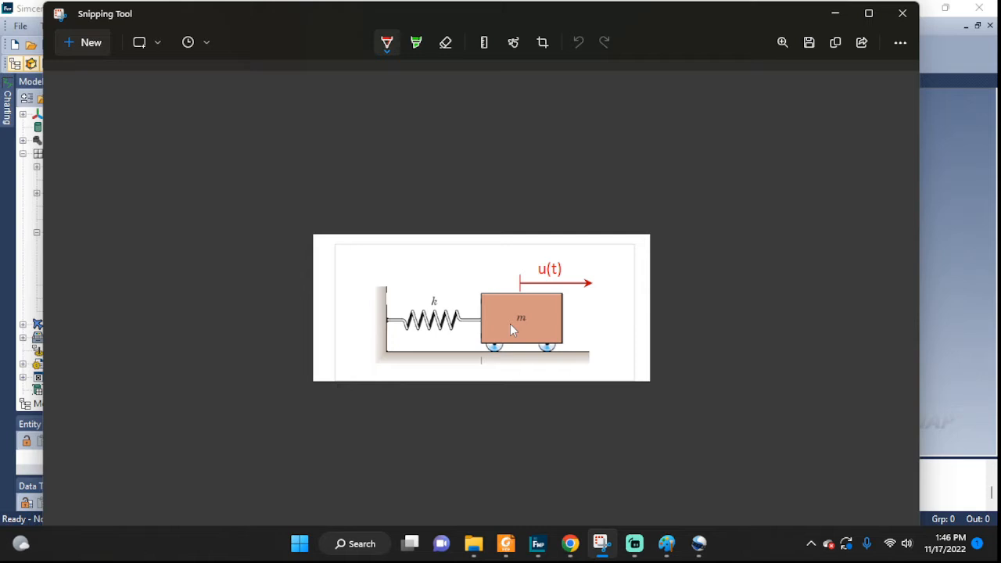
{"action": "left_click", "coordinate": [834, 13]}
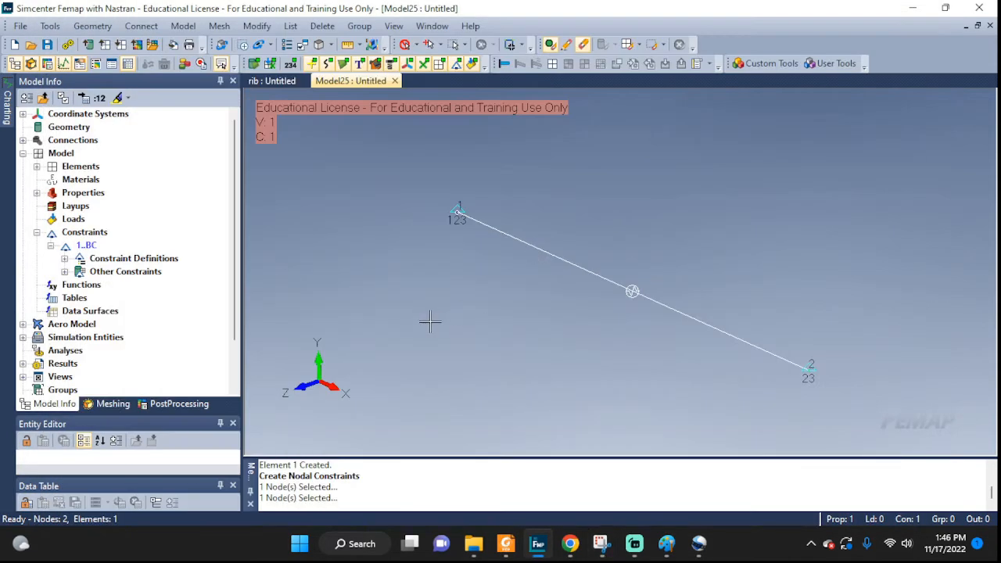
{"action": "left_click", "coordinate": [183, 28]}
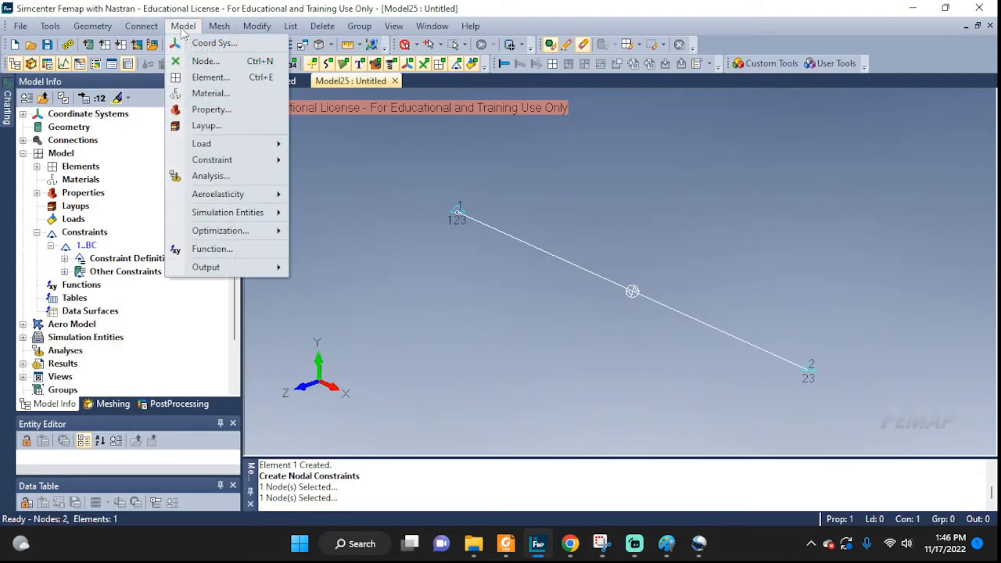
{"action": "left_click", "coordinate": [208, 110]}
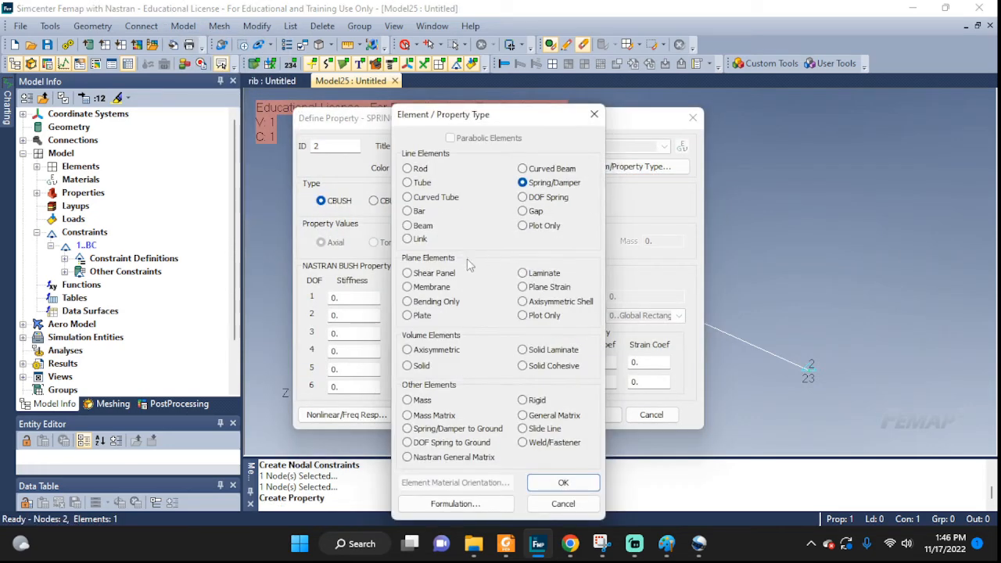
{"action": "left_click", "coordinate": [409, 401]}
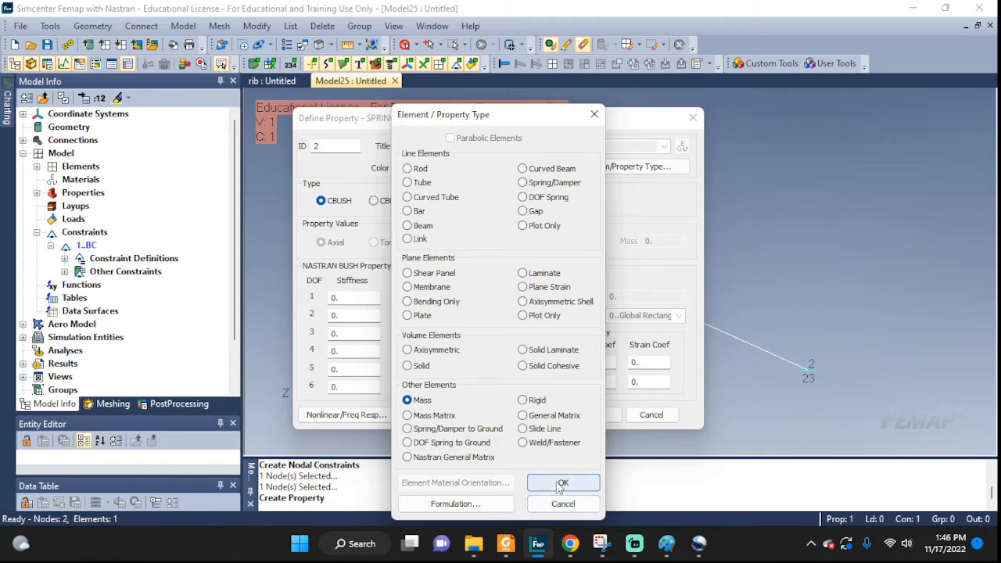
{"action": "left_click", "coordinate": [561, 482]}
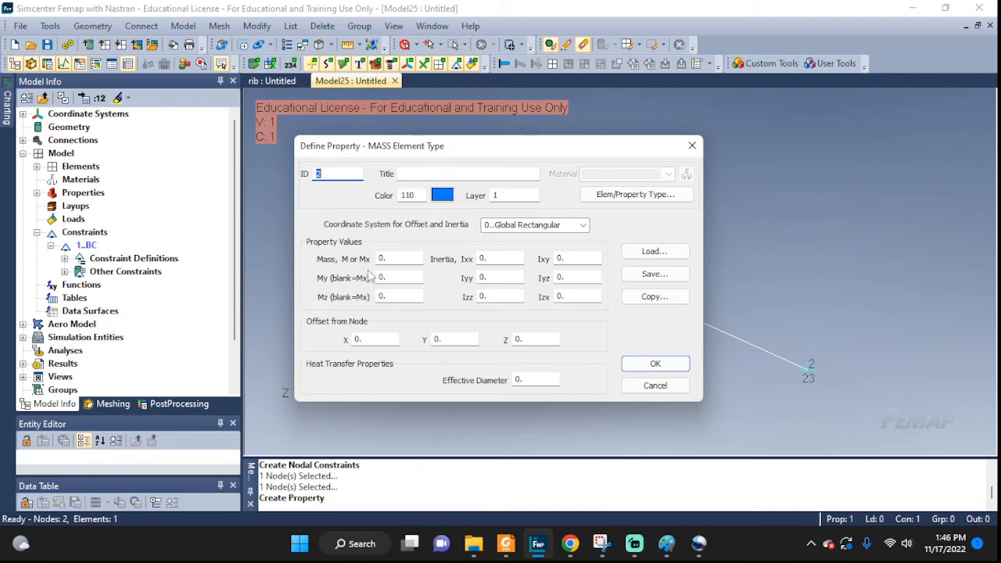
{"action": "left_click", "coordinate": [395, 258]}
{"action": "type", "text": "1"}
{"action": "left_click", "coordinate": [652, 364]}
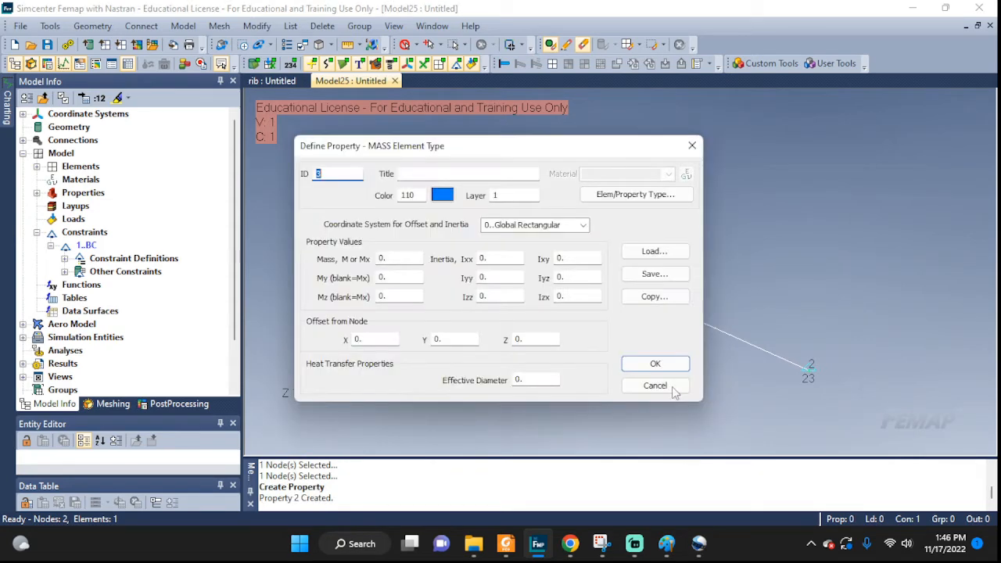
{"action": "left_click", "coordinate": [671, 387]}
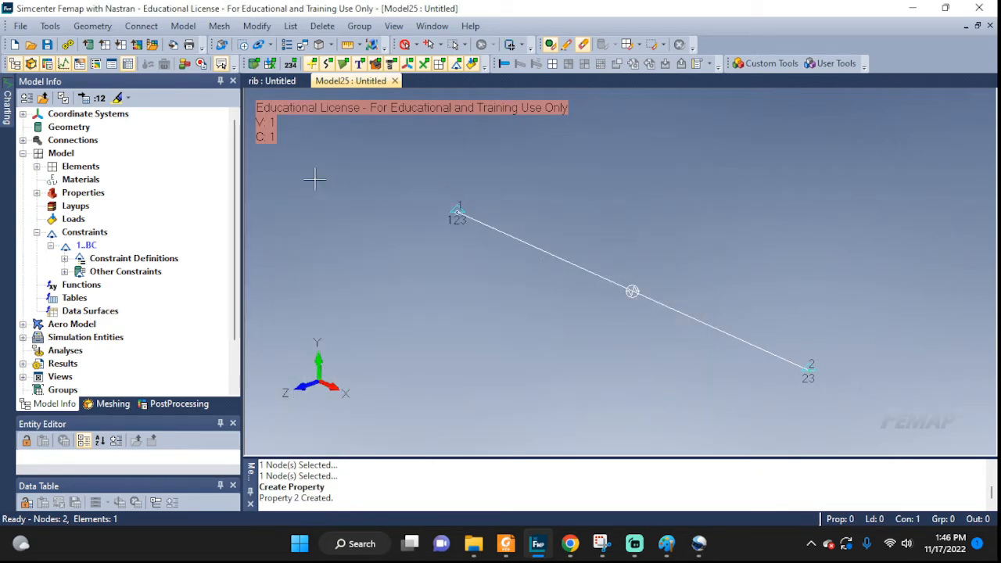
Create a mass element at node 2 using the Mass property.
{"action": "left_click", "coordinate": [186, 27]}
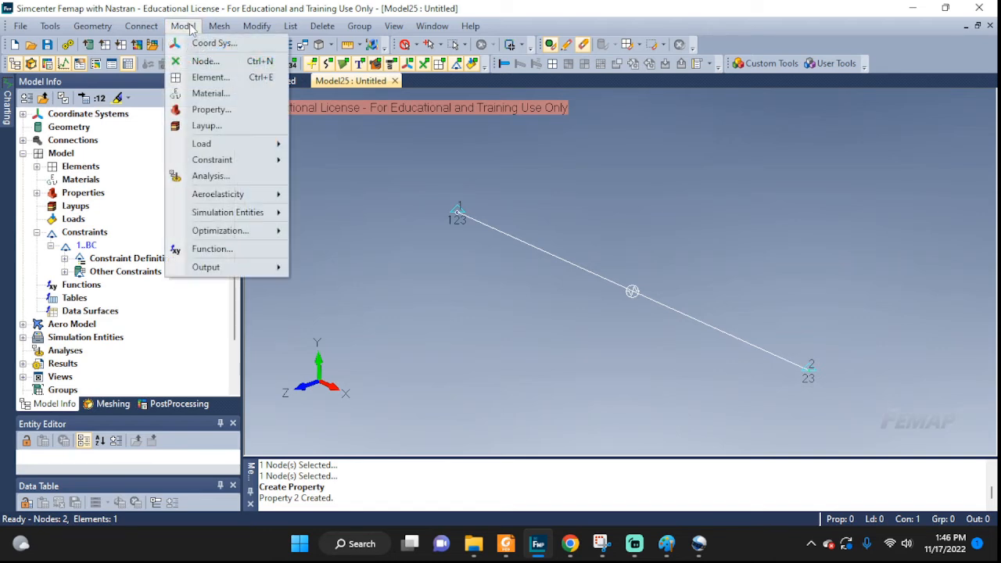
{"action": "left_click", "coordinate": [205, 78]}
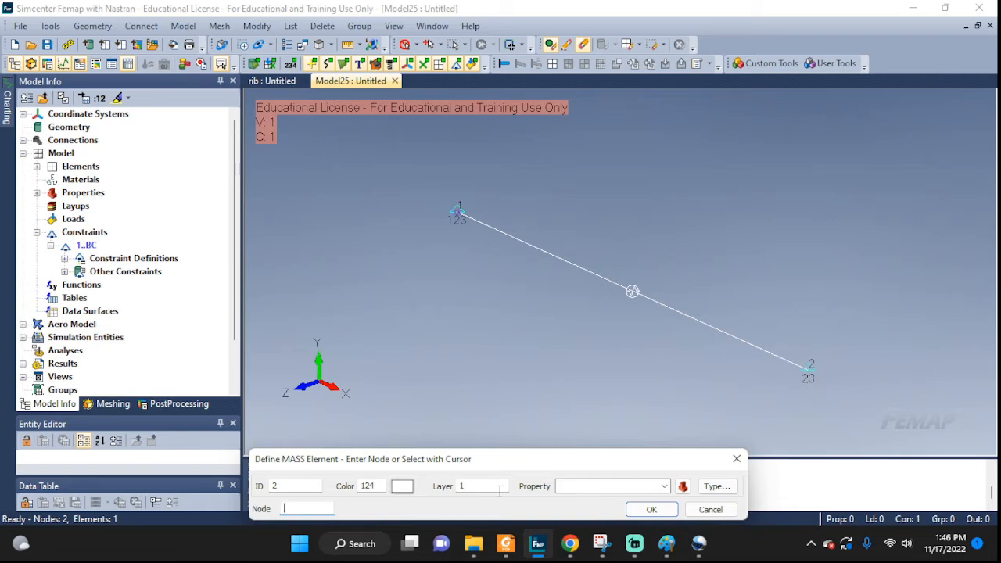
{"action": "left_click", "coordinate": [664, 487]}
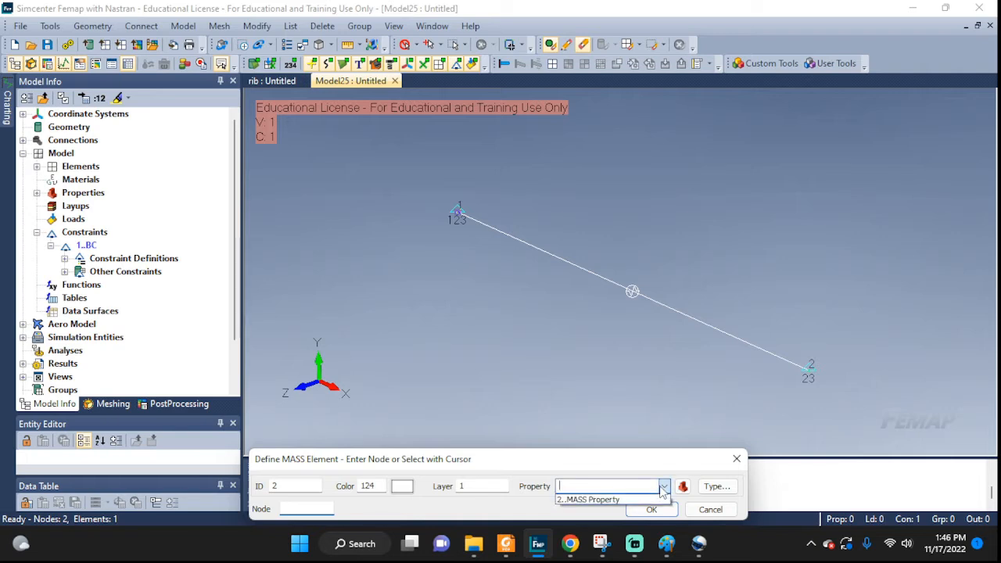
{"action": "left_click", "coordinate": [585, 499]}
{"action": "left_click", "coordinate": [303, 510]}
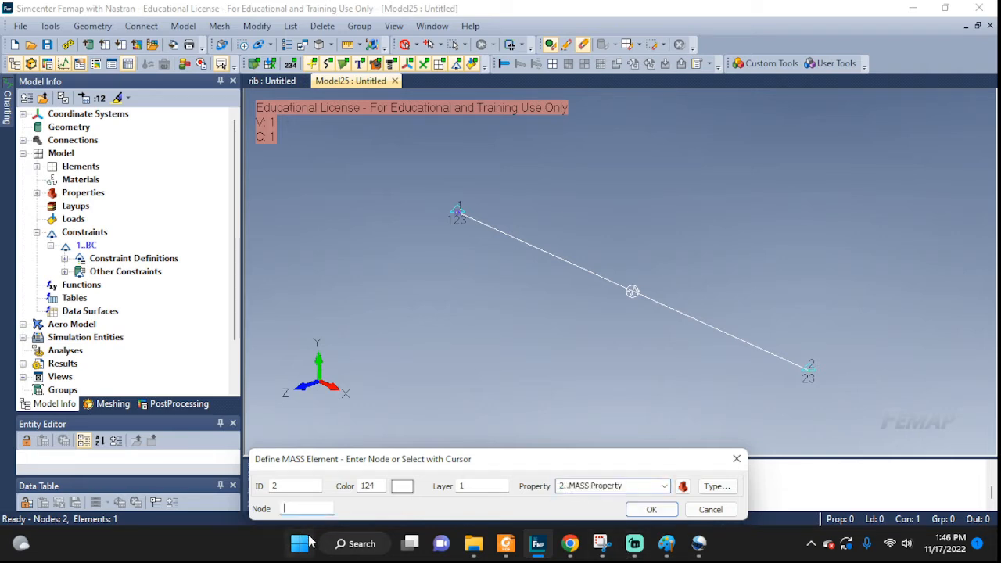
{"action": "type", "text": "2"}
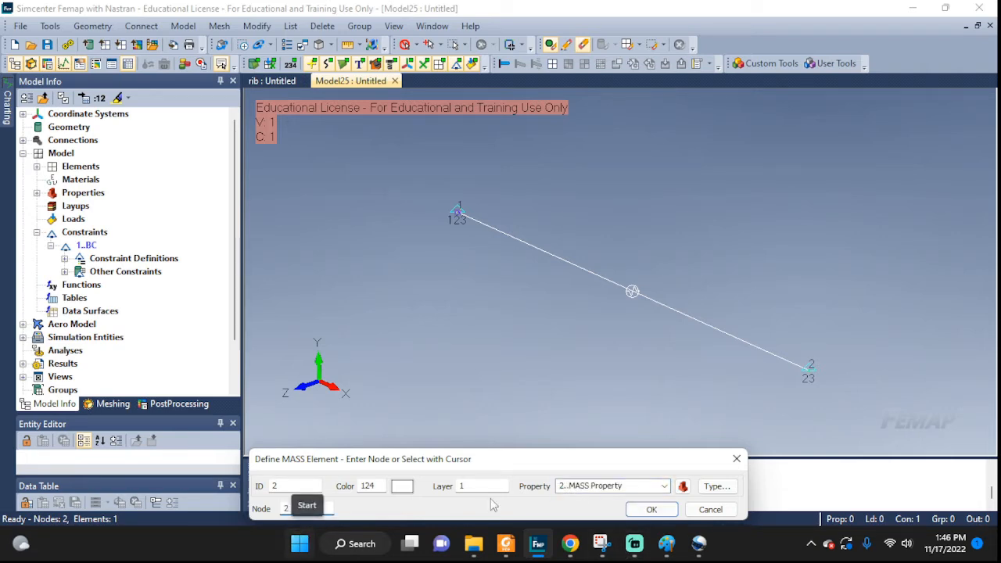
{"action": "left_click", "coordinate": [652, 510]}
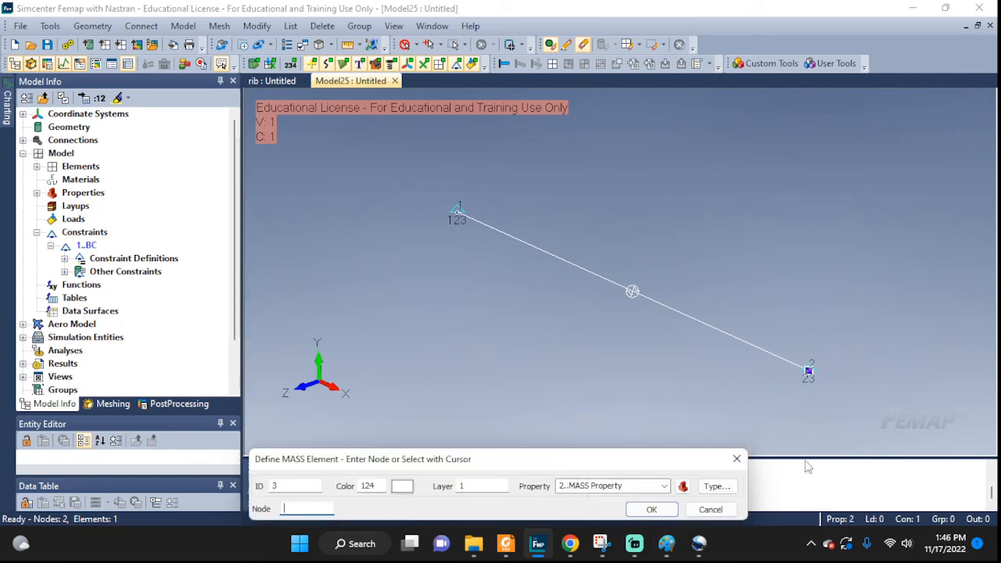
{"action": "left_click", "coordinate": [709, 509]}
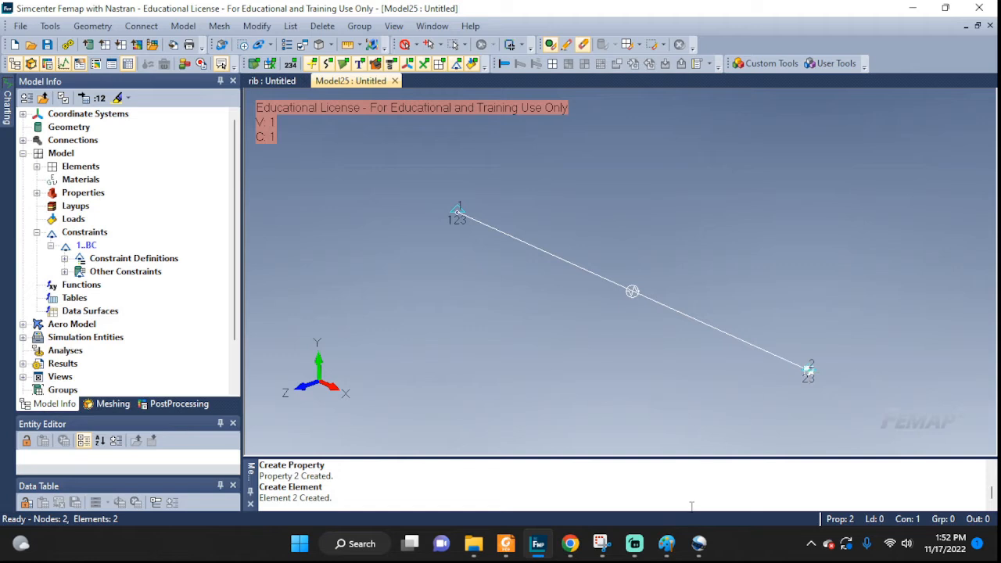
Check the initial conditions on the spring-mass sketch in Snipping Tool, and create a load set titled "IC" in Femap for nodal loads.
{"action": "left_click", "coordinate": [601, 545]}
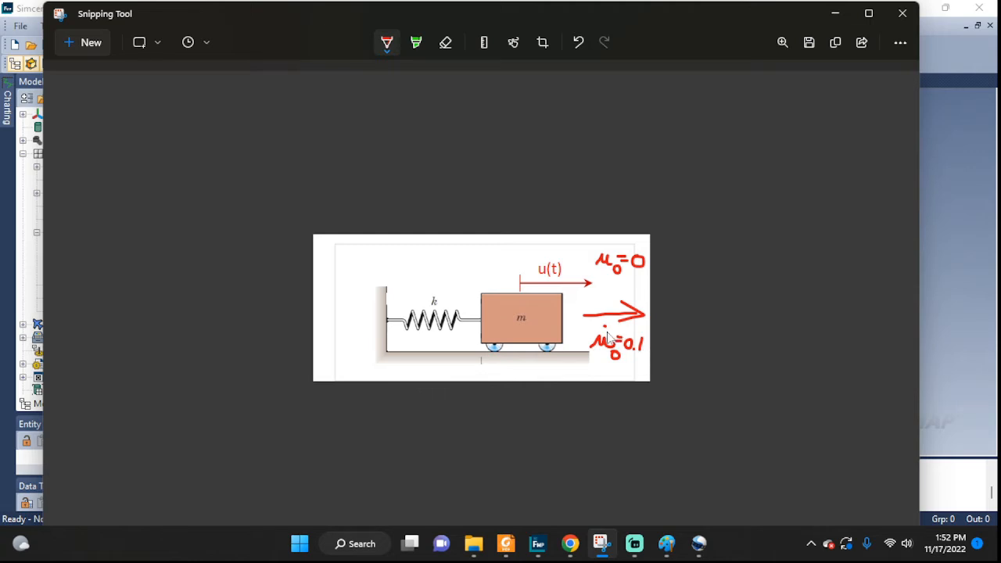
{"action": "left_click", "coordinate": [834, 16]}
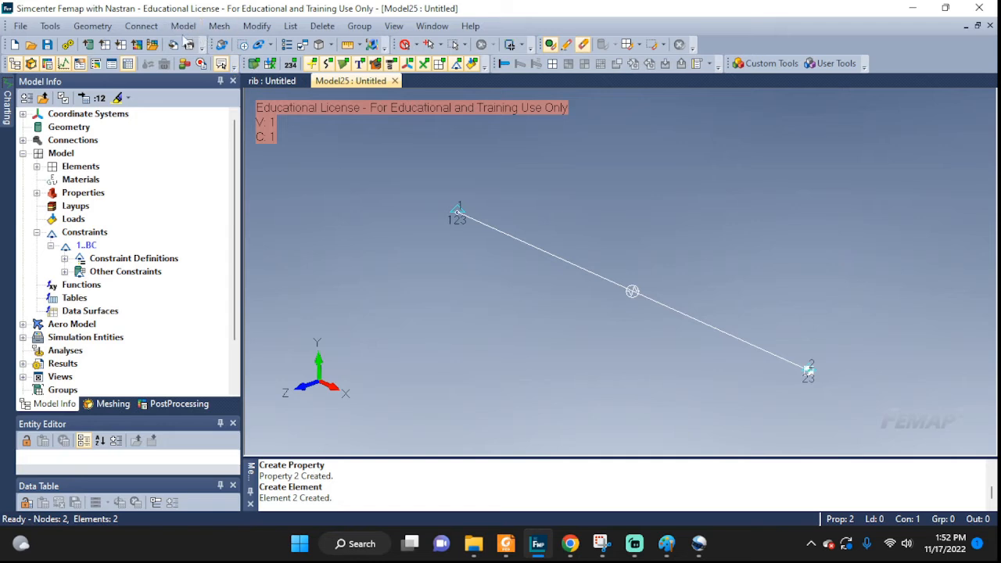
{"action": "left_click", "coordinate": [183, 26]}
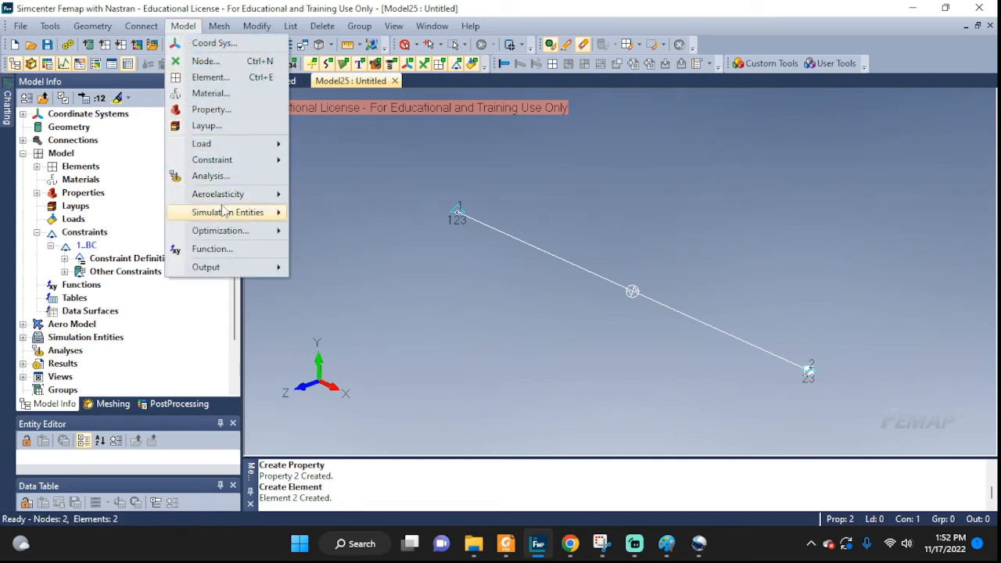
{"action": "mouse_move", "coordinate": [215, 144]}
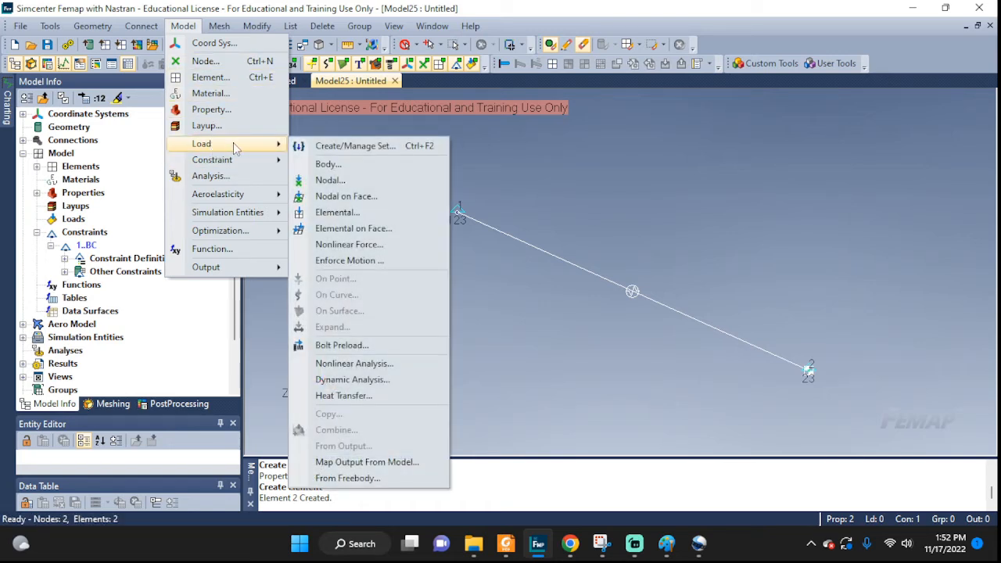
{"action": "left_click", "coordinate": [322, 180]}
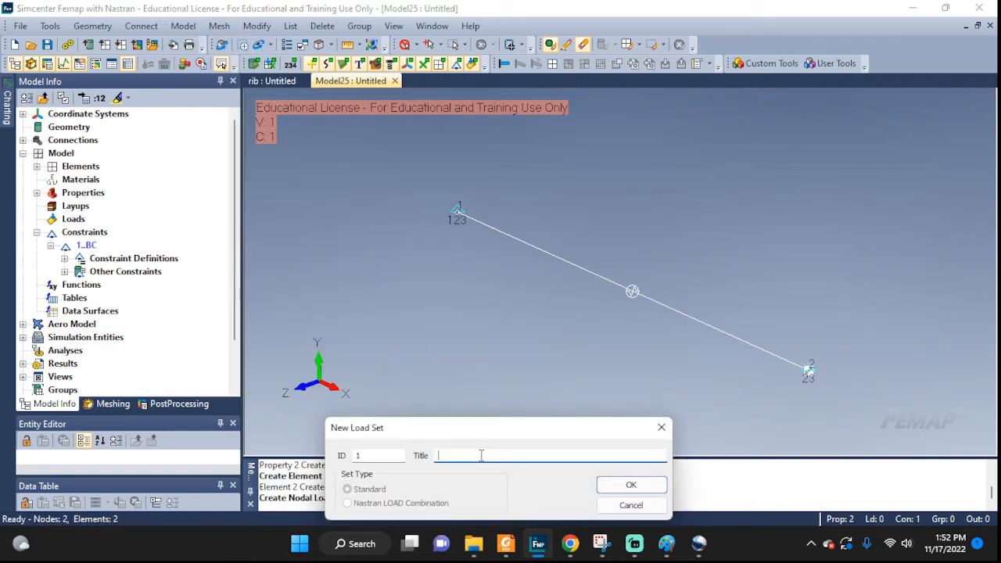
{"action": "left_click", "coordinate": [661, 491]}
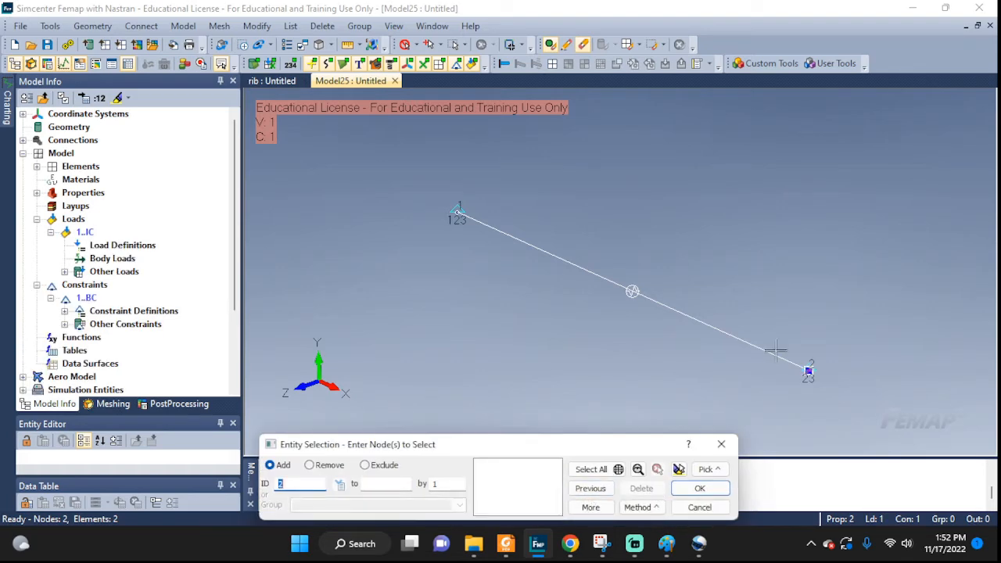
Apply a velocity load titled "IC velocity" to node 2 with VX set to 0.1, and finish creating nodal loads.
{"action": "left_click", "coordinate": [809, 367]}
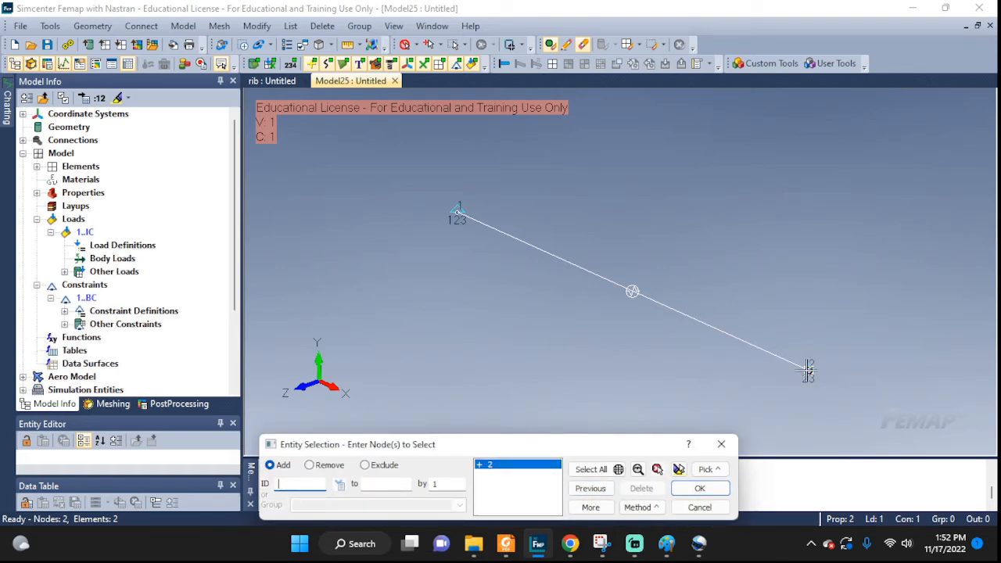
{"action": "left_click", "coordinate": [699, 488]}
{"action": "left_click_drag", "start_coordinate": [439, 222], "coordinate": [384, 153]}
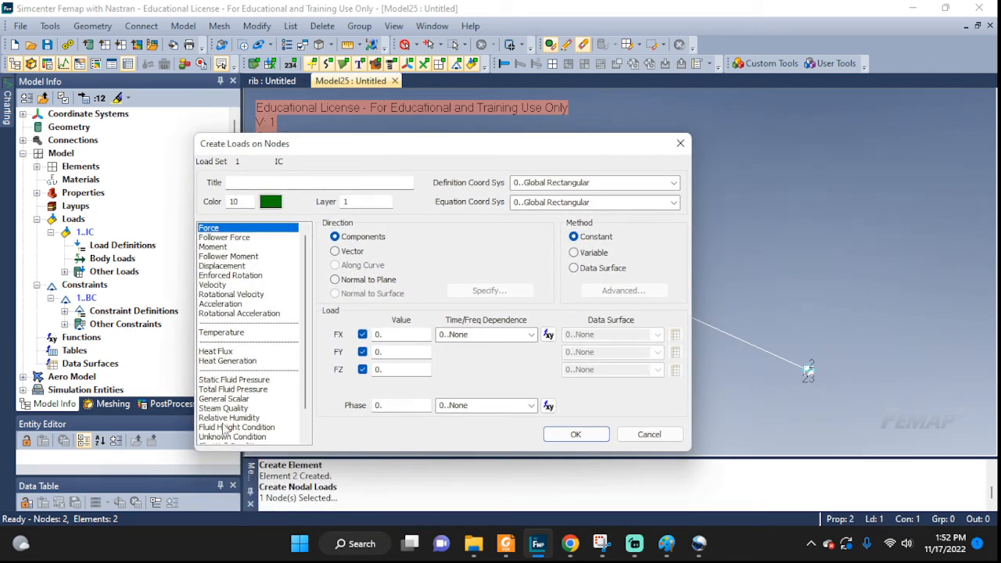
{"action": "left_click", "coordinate": [213, 285]}
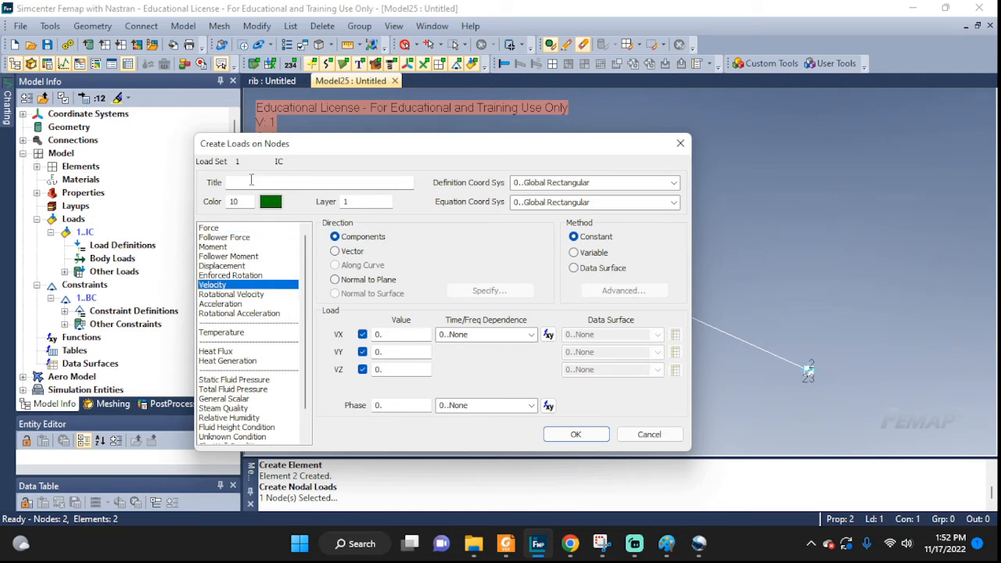
{"action": "left_click", "coordinate": [251, 181]}
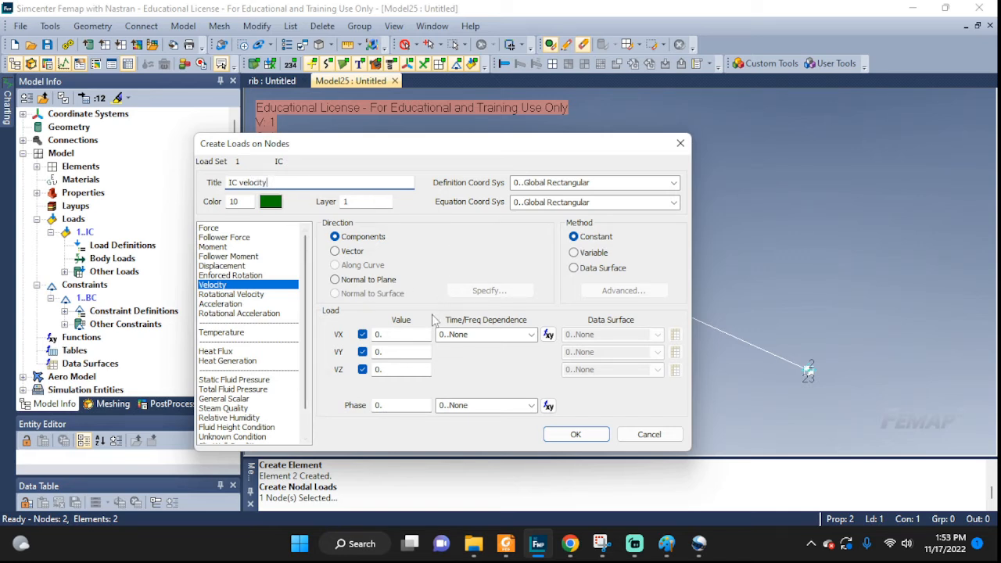
{"action": "left_click", "coordinate": [394, 335]}
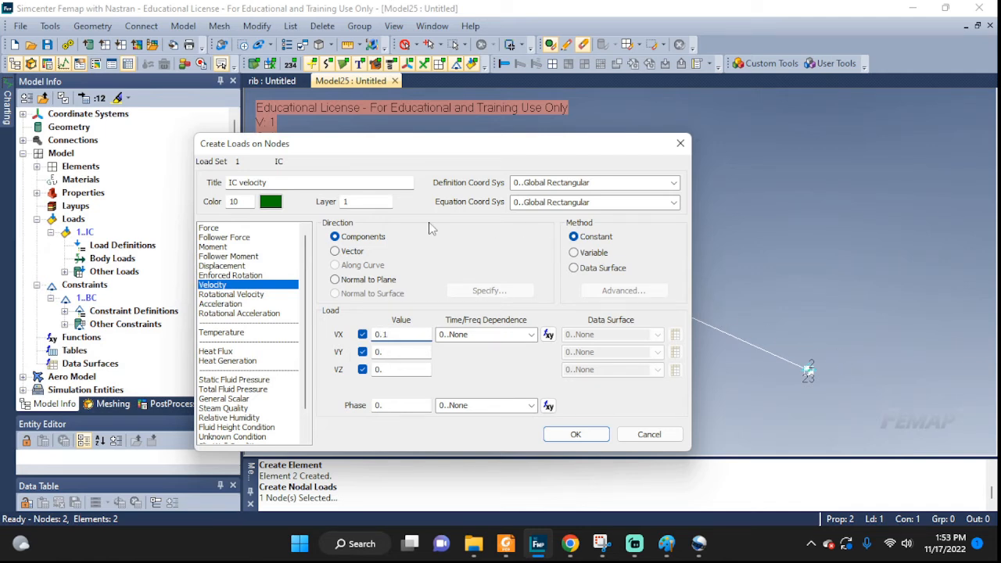
{"action": "left_click", "coordinate": [575, 435]}
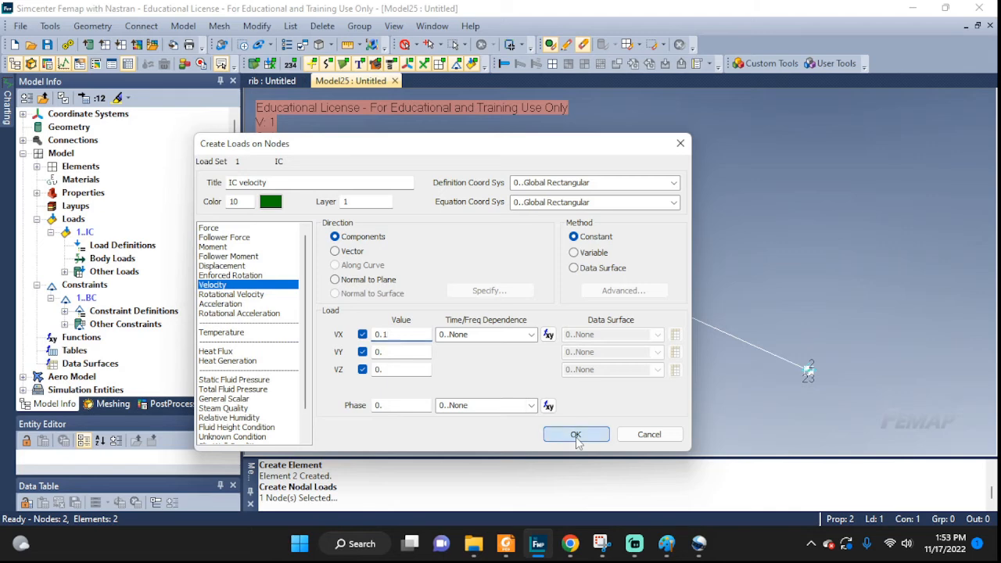
{"action": "left_click", "coordinate": [698, 507]}
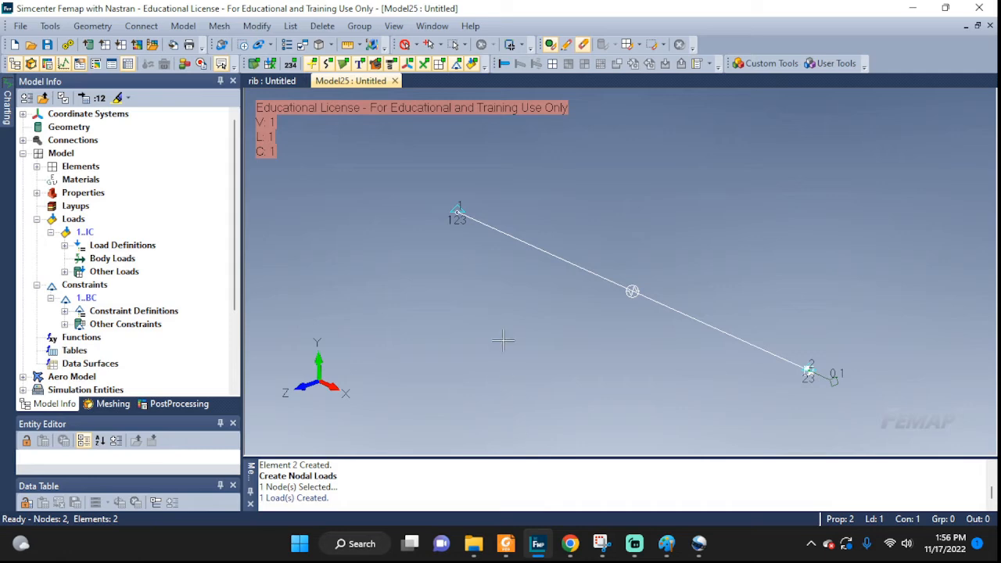
Create an analysis set titled "dynamic1" for Simcenter Nastran with the type Transient Dynamic/Time History.
{"action": "middle_click_drag", "start_coordinate": [829, 319], "coordinate": [797, 322]}
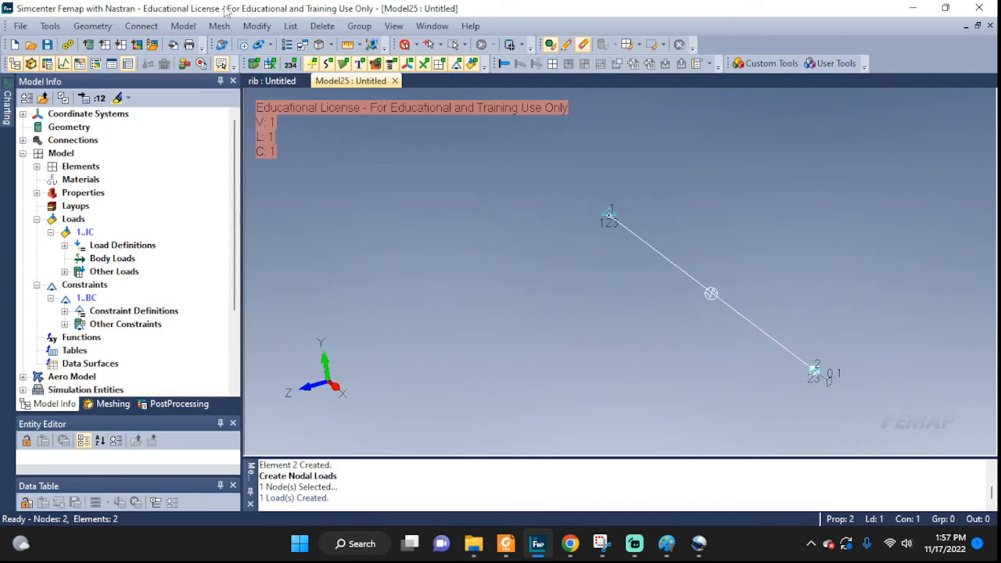
{"action": "left_click", "coordinate": [182, 25]}
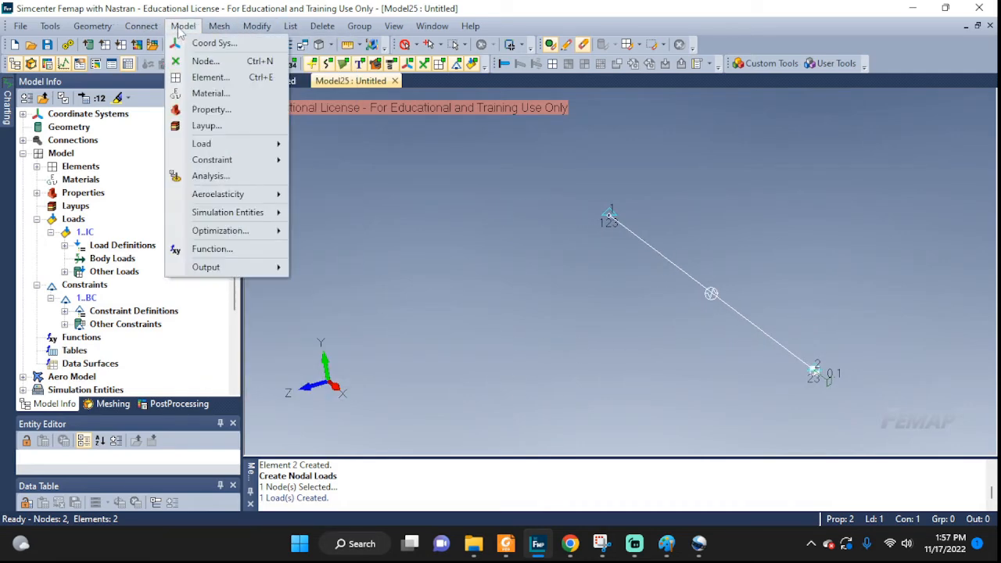
{"action": "left_click", "coordinate": [208, 177]}
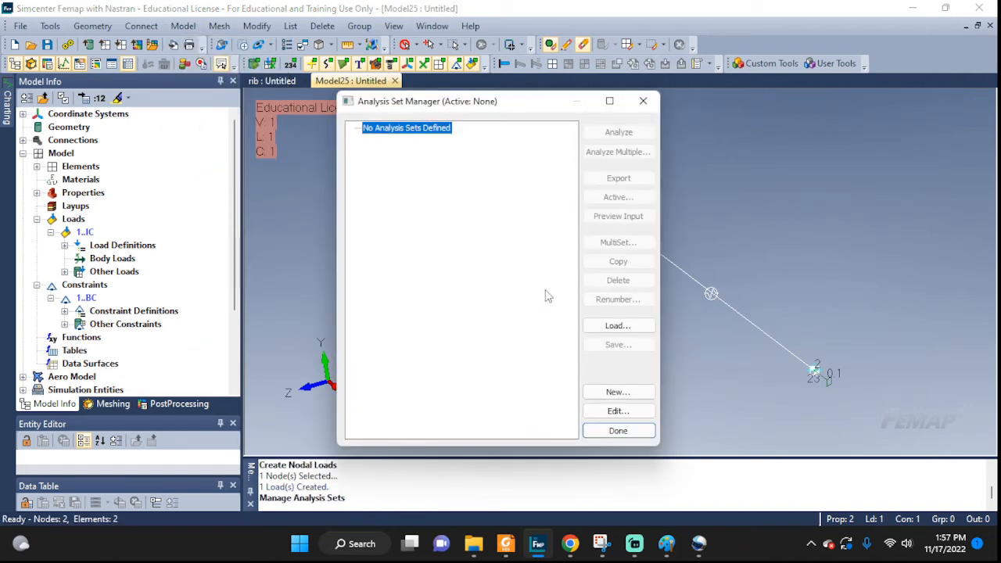
{"action": "left_click", "coordinate": [609, 391]}
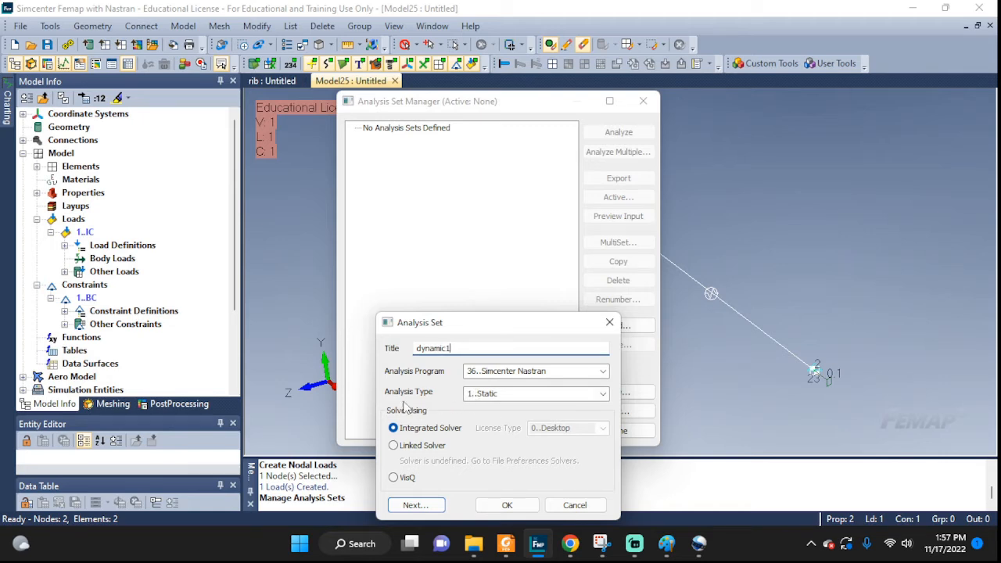
{"action": "left_click", "coordinate": [579, 390]}
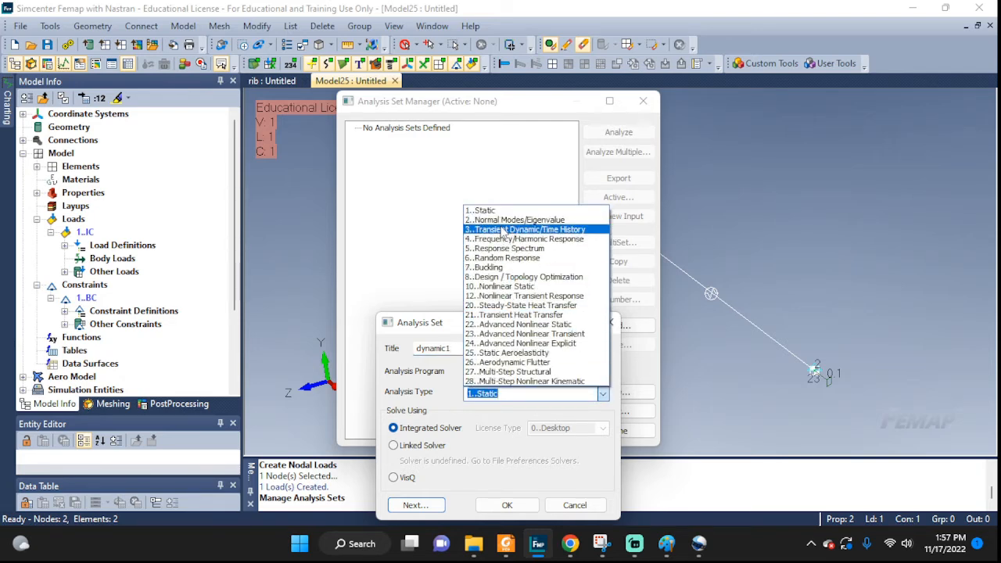
{"action": "left_click", "coordinate": [508, 229]}
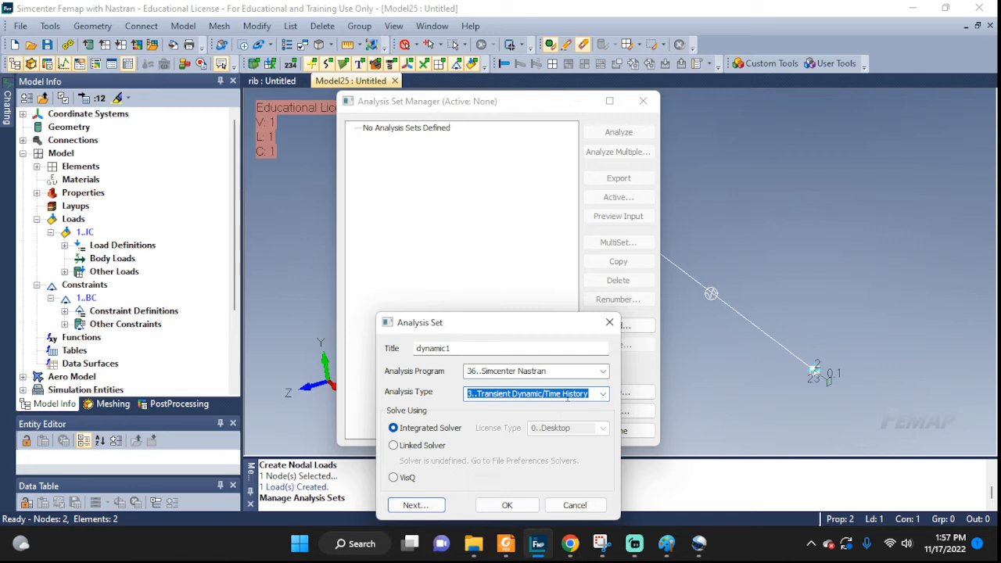
{"action": "left_click", "coordinate": [506, 505]}
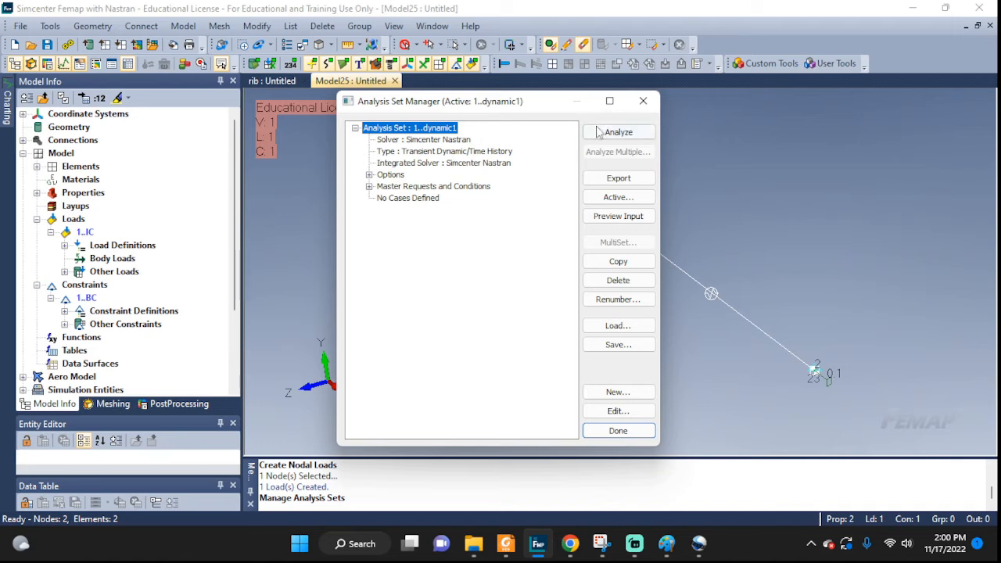
Define the analysis set's dynamics options with 100 steps, 0.01 time per step and an output interval of 1.
{"action": "left_click", "coordinate": [368, 175]}
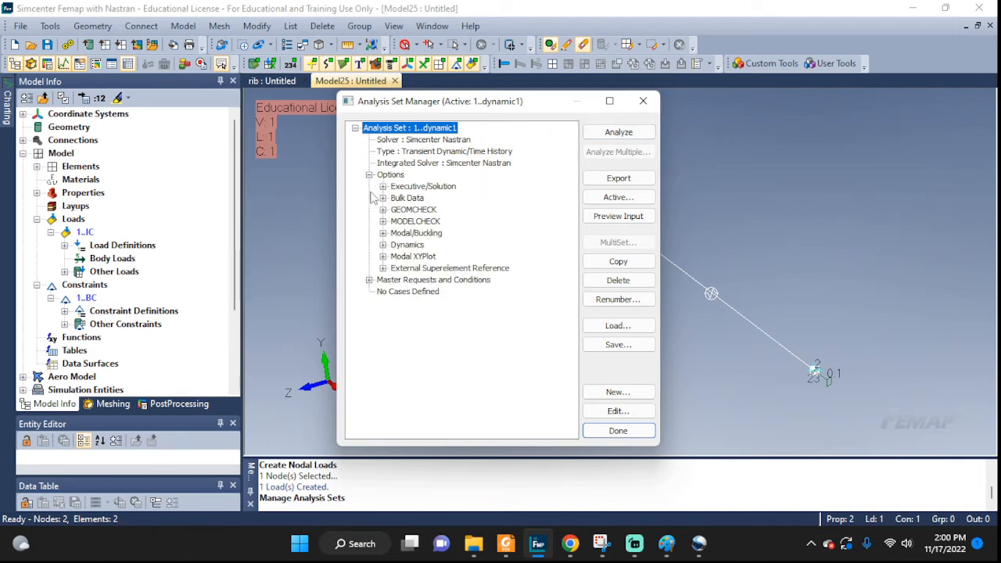
{"action": "left_click", "coordinate": [383, 245]}
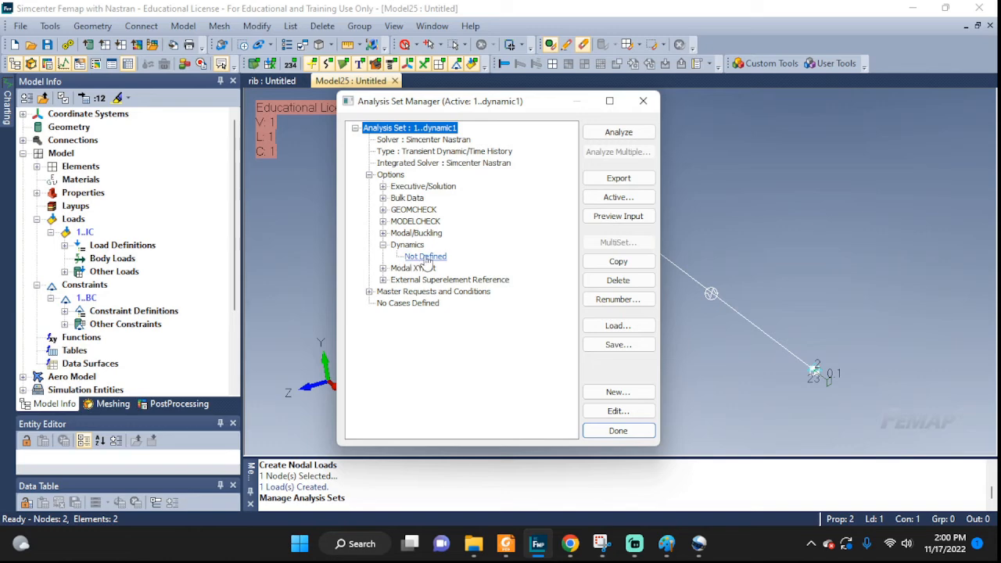
{"action": "double_click", "coordinate": [424, 258]}
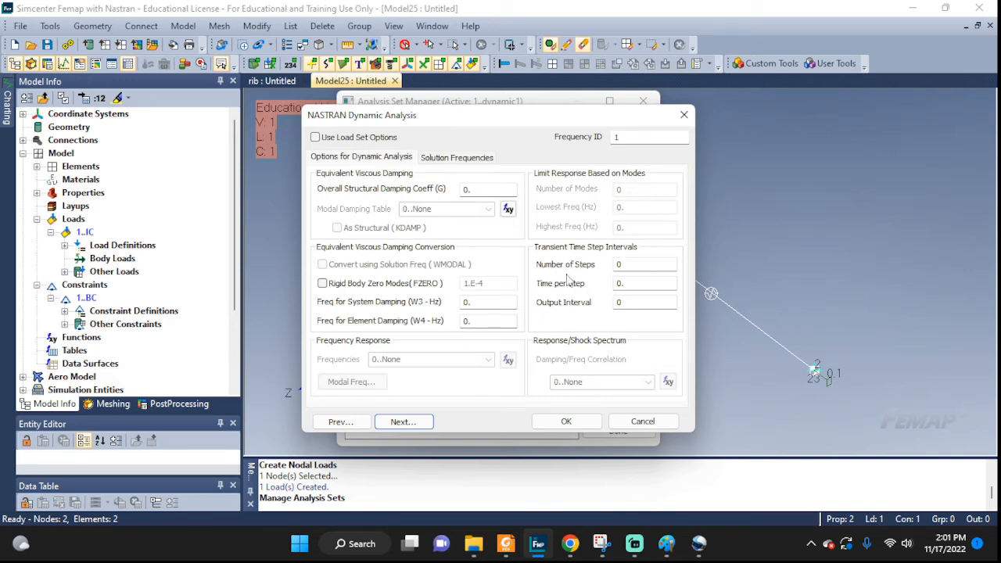
{"action": "left_click_drag", "start_coordinate": [630, 266], "coordinate": [609, 267]}
{"action": "left_click_drag", "start_coordinate": [627, 284], "coordinate": [619, 285]}
{"action": "type", "text": "0.01"}
{"action": "double_click", "coordinate": [615, 303]}
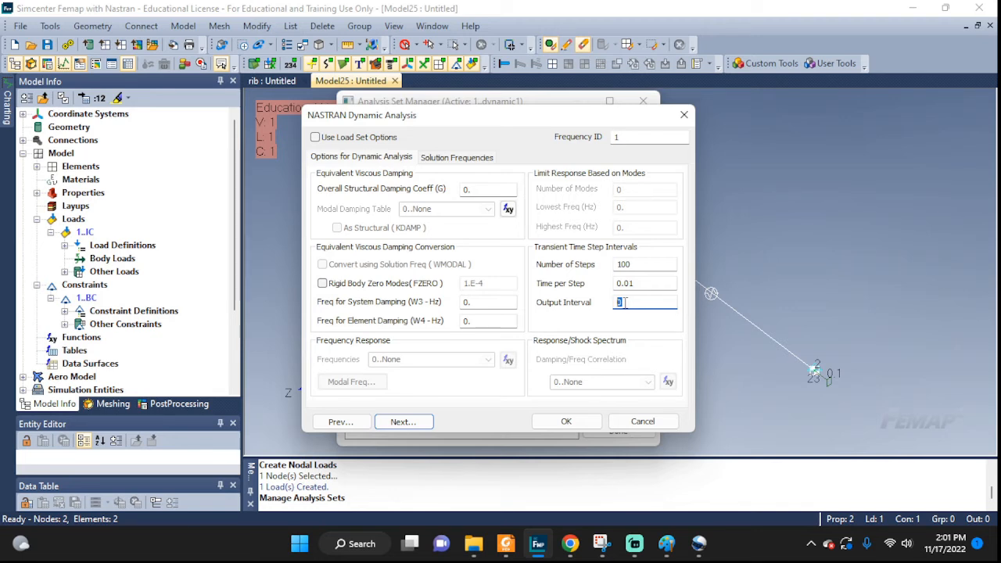
{"action": "type", "text": "1"}
{"action": "left_click", "coordinate": [564, 421]}
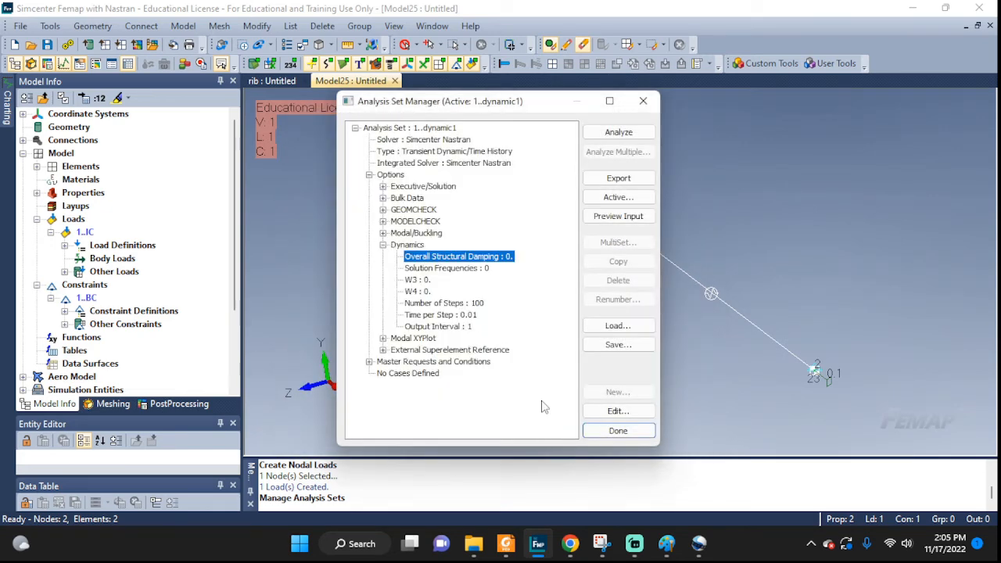
Open the boundary conditions in the analysis set's master requests and conditions, keeping 1..BC as the constraint set.
{"action": "left_click", "coordinate": [369, 361]}
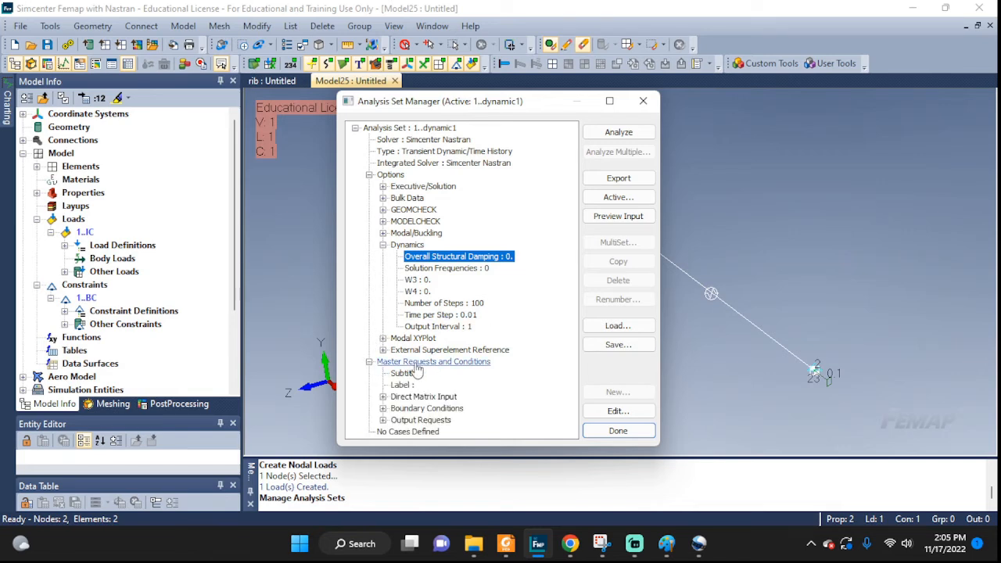
{"action": "left_click", "coordinate": [383, 408]}
{"action": "scroll", "coordinate": [457, 382], "scroll_direction": "down", "scroll_amount": 1}
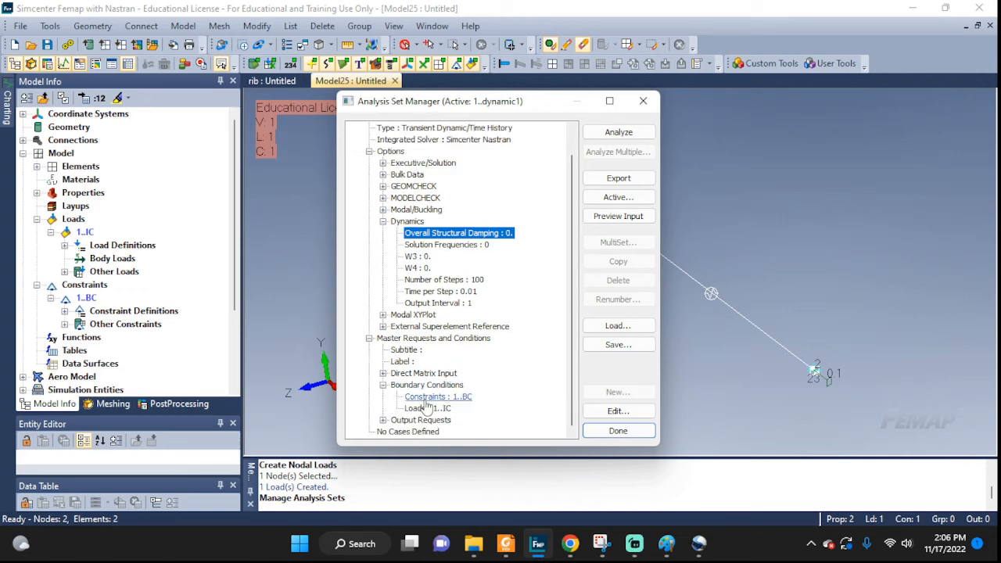
{"action": "scroll", "coordinate": [440, 386], "scroll_direction": "up", "scroll_amount": 1}
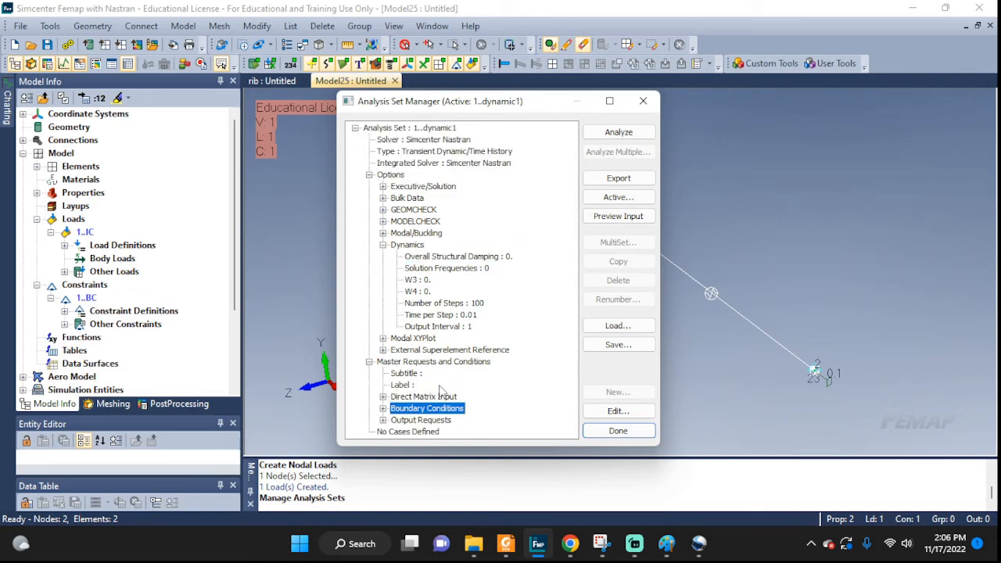
{"action": "double_click", "coordinate": [437, 421]}
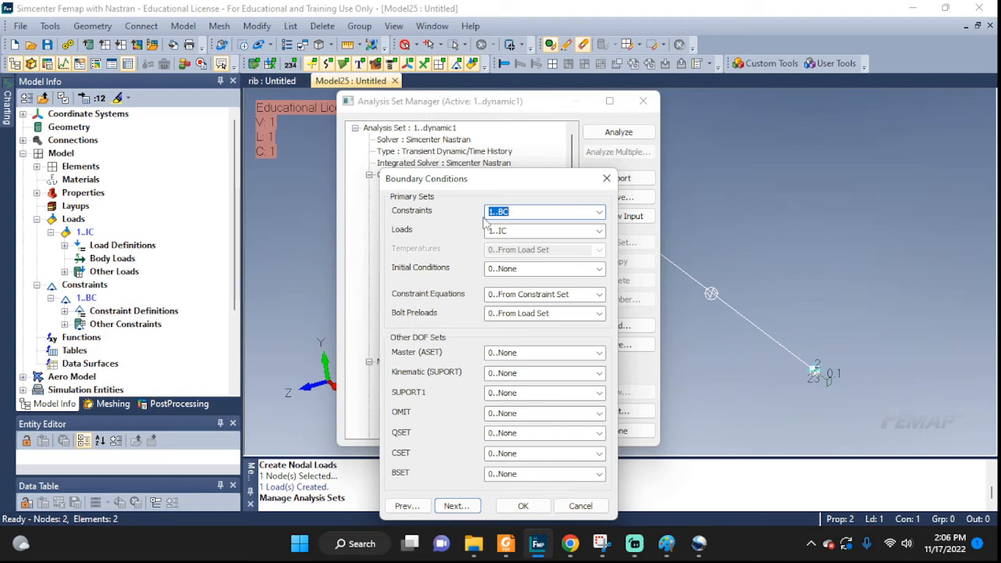
{"action": "left_click", "coordinate": [601, 215]}
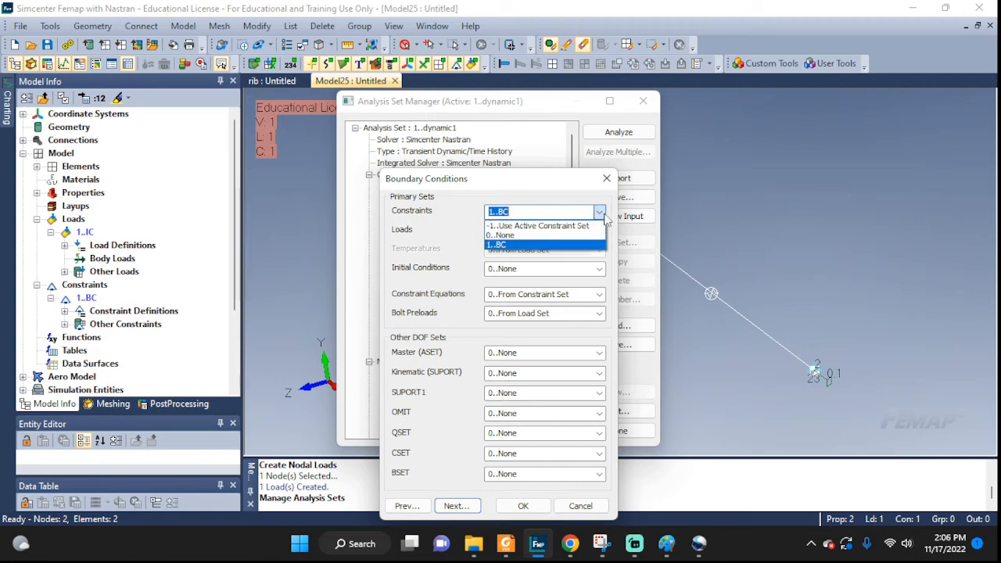
{"action": "left_click", "coordinate": [602, 215]}
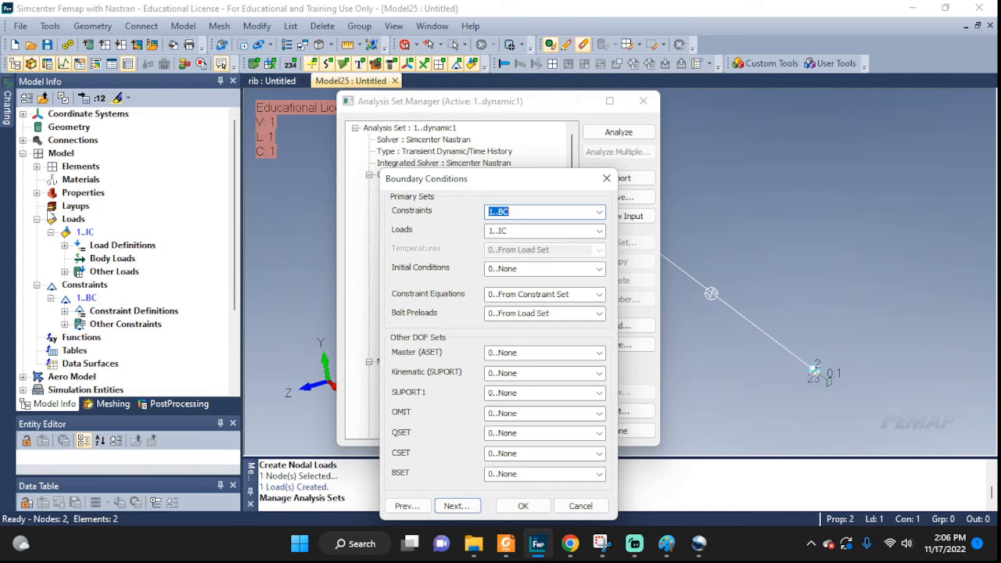
{"action": "scroll", "coordinate": [44, 288], "scroll_direction": "down", "scroll_amount": 2}
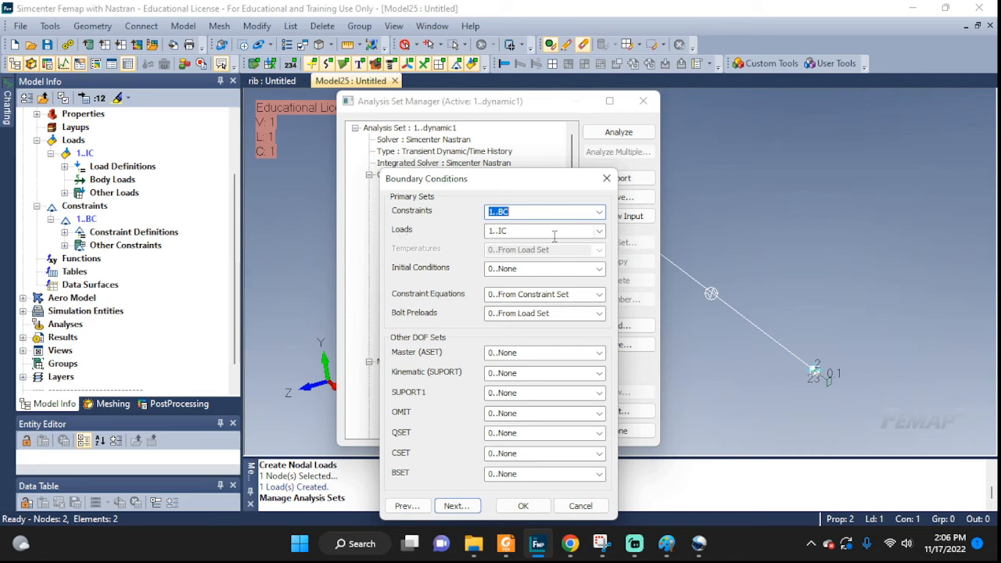
Set the analysis set's primary loads to None and its initial conditions to 1..IC, and accept the boundary conditions.
{"action": "left_click", "coordinate": [599, 232]}
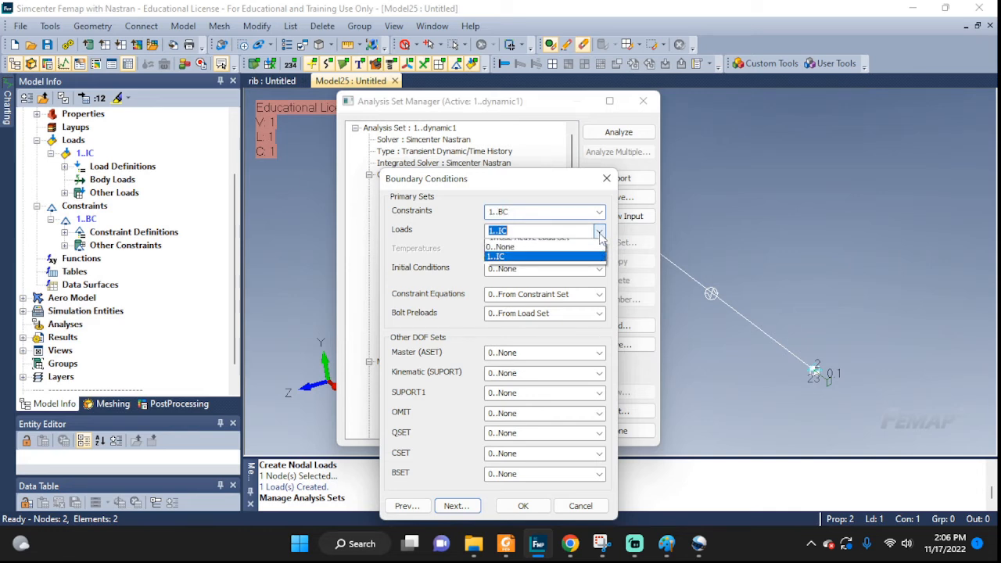
{"action": "left_click", "coordinate": [507, 255]}
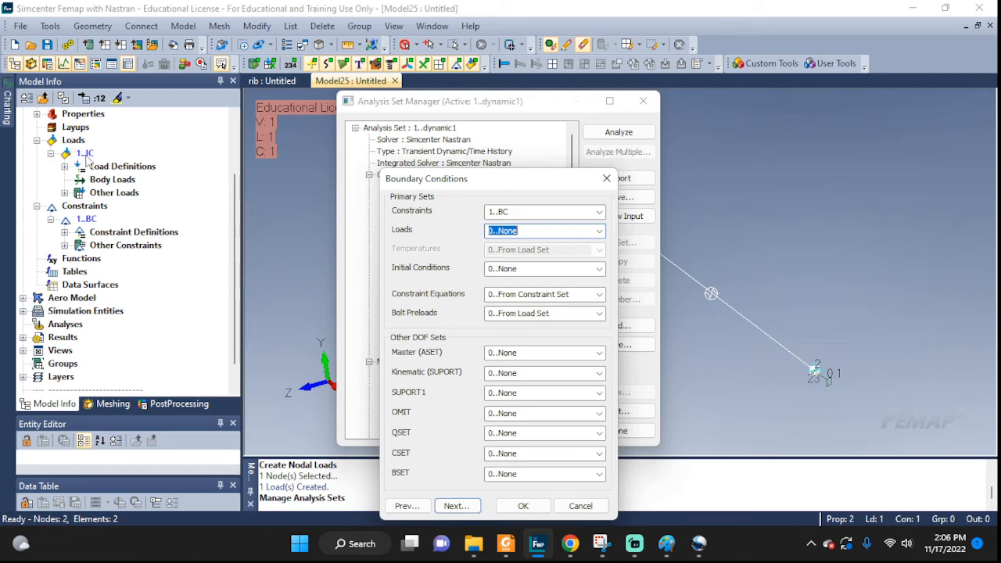
{"action": "left_click", "coordinate": [599, 269]}
{"action": "left_click", "coordinate": [520, 290]}
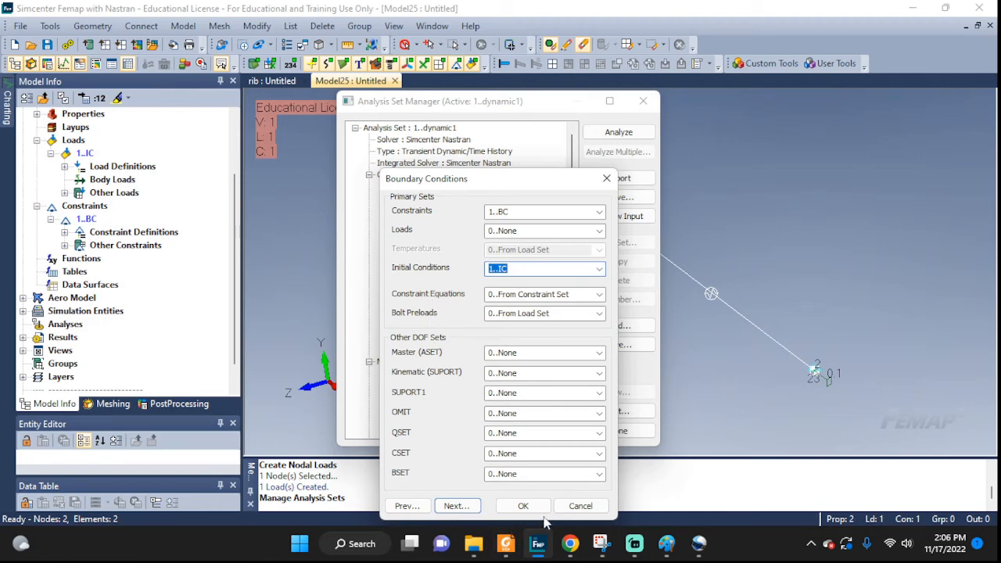
{"action": "left_click", "coordinate": [534, 506]}
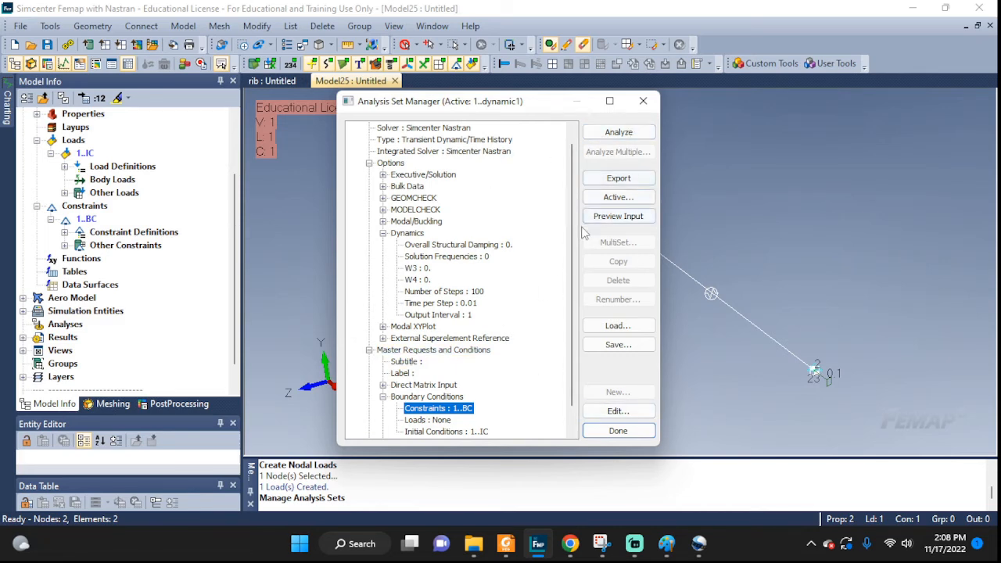
Preview the analysis input file and examine the TIC initial-condition entry in the bulk data.
{"action": "left_click", "coordinate": [621, 222]}
{"action": "scroll", "coordinate": [475, 209], "scroll_direction": "down", "scroll_amount": 1}
{"action": "scroll", "coordinate": [475, 209], "scroll_direction": "down", "scroll_amount": 3}
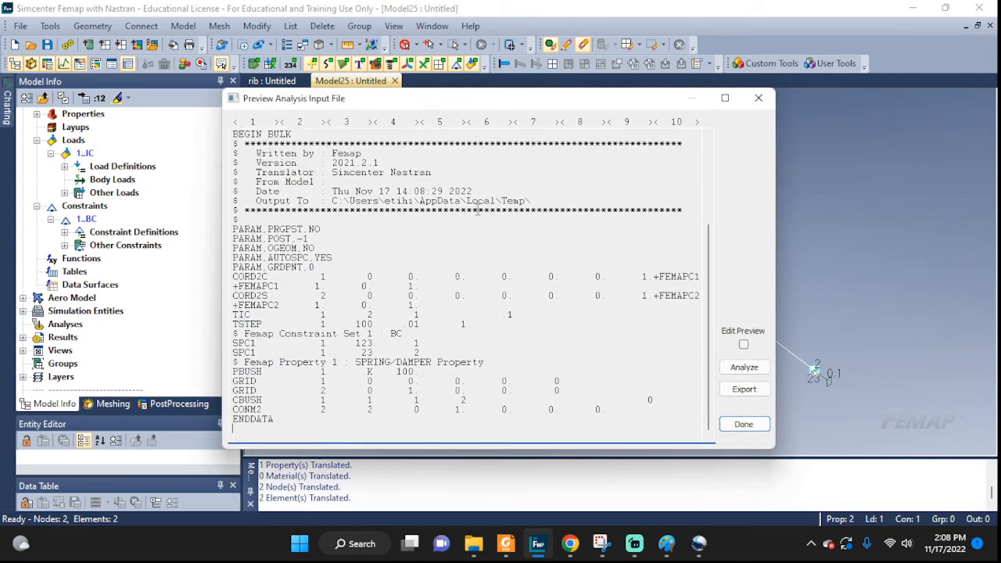
{"action": "scroll", "coordinate": [477, 209], "scroll_direction": "up", "scroll_amount": 4}
{"action": "scroll", "coordinate": [329, 221], "scroll_direction": "down", "scroll_amount": 4}
{"action": "double_click", "coordinate": [239, 314]}
{"action": "left_click_drag", "start_coordinate": [245, 314], "coordinate": [524, 314]}
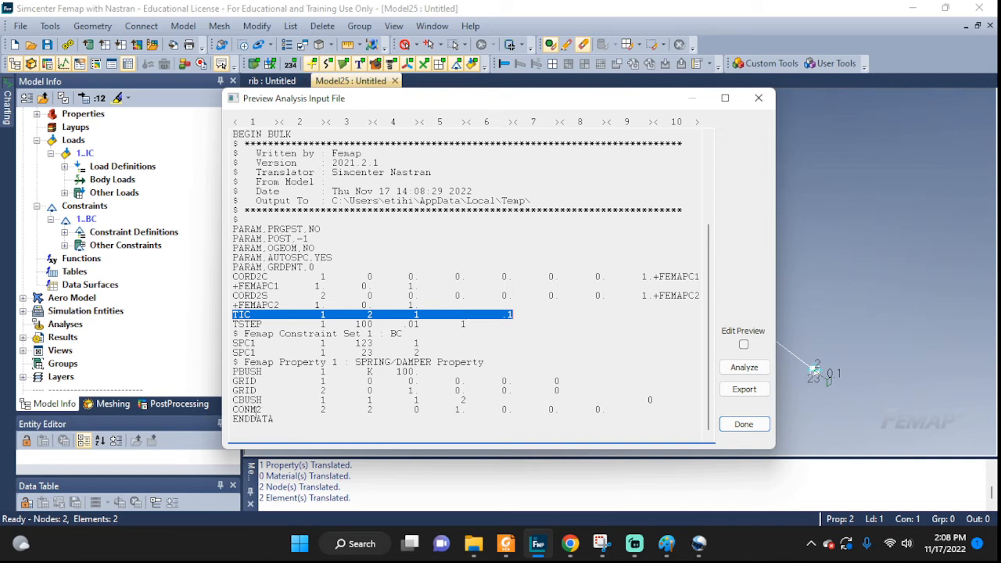
Examine the CBUSH entry and the case control section of the input file, and finish the preview.
{"action": "left_click_drag", "start_coordinate": [264, 400], "coordinate": [232, 400]}
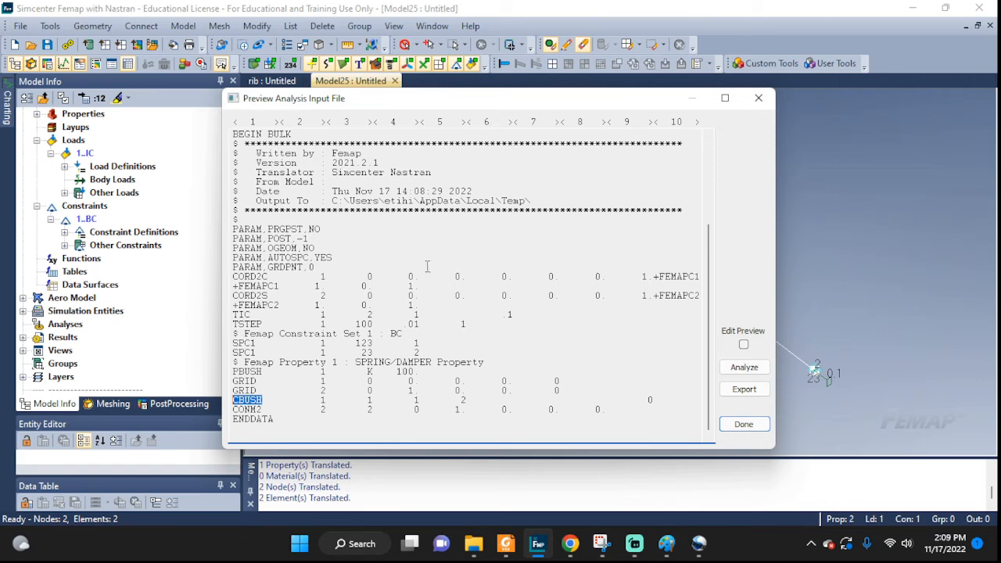
{"action": "scroll", "coordinate": [436, 272], "scroll_direction": "up", "scroll_amount": 3}
{"action": "scroll", "coordinate": [442, 273], "scroll_direction": "down", "scroll_amount": 3}
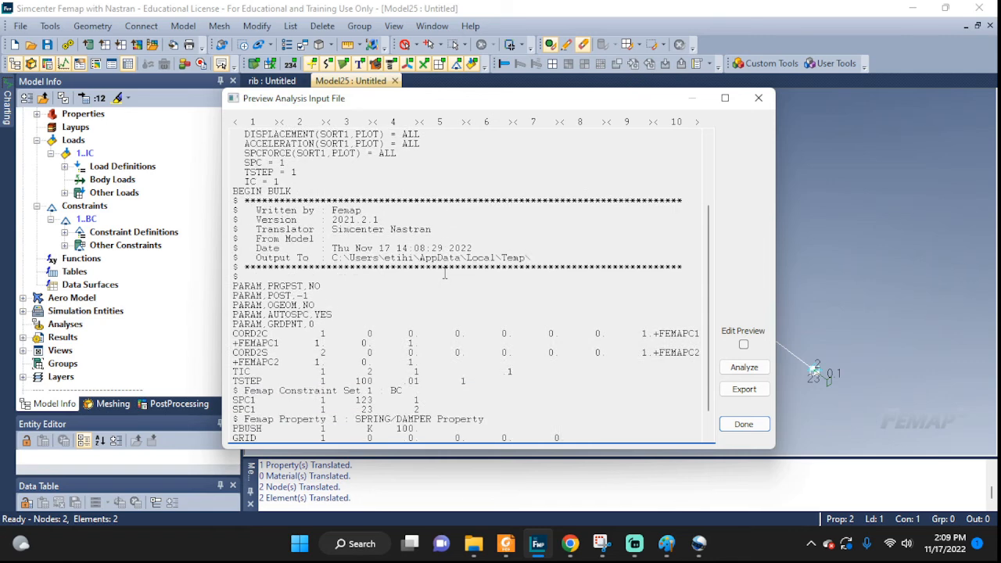
{"action": "scroll", "coordinate": [483, 243], "scroll_direction": "up", "scroll_amount": 4}
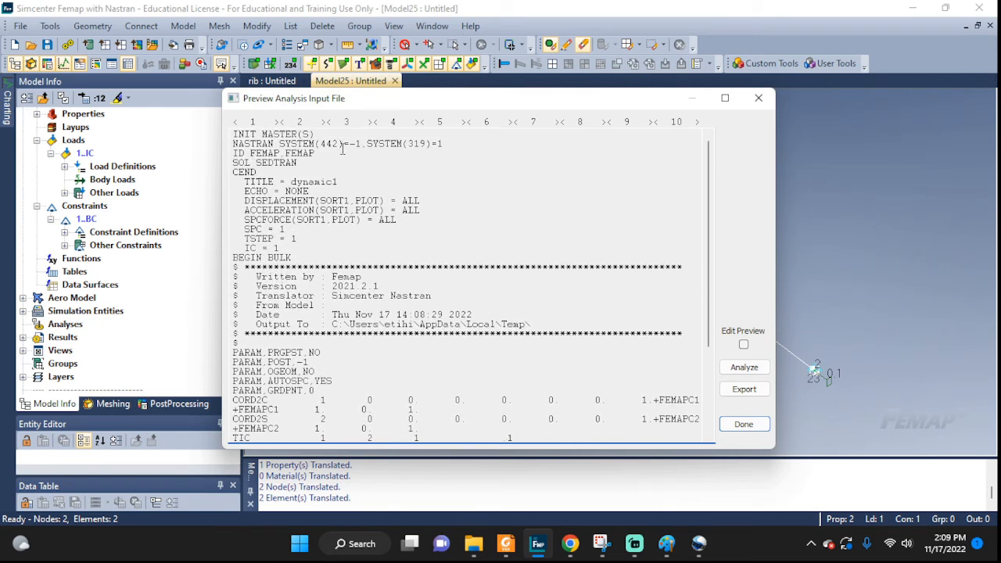
{"action": "scroll", "coordinate": [362, 329], "scroll_direction": "down", "scroll_amount": 4}
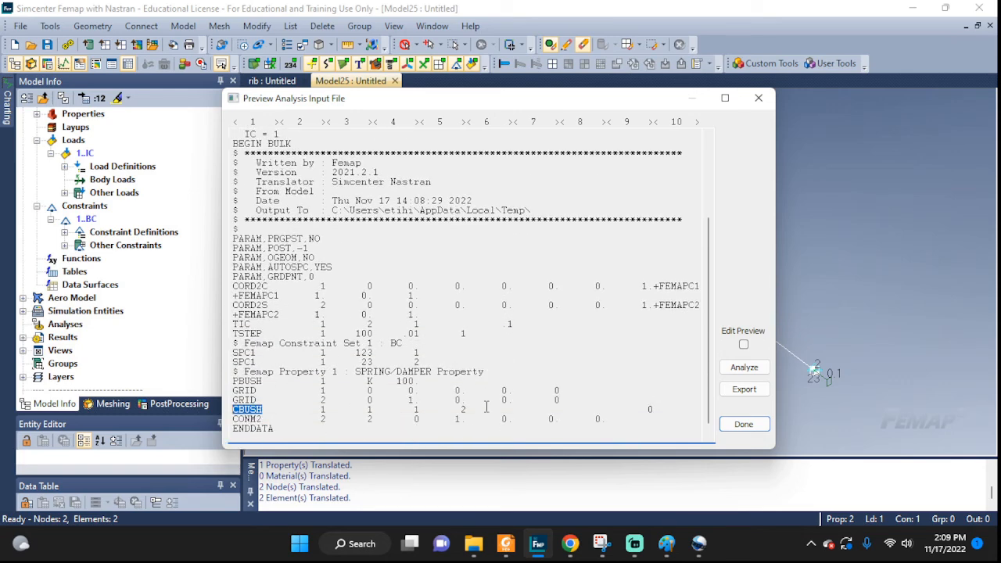
{"action": "left_click", "coordinate": [743, 424]}
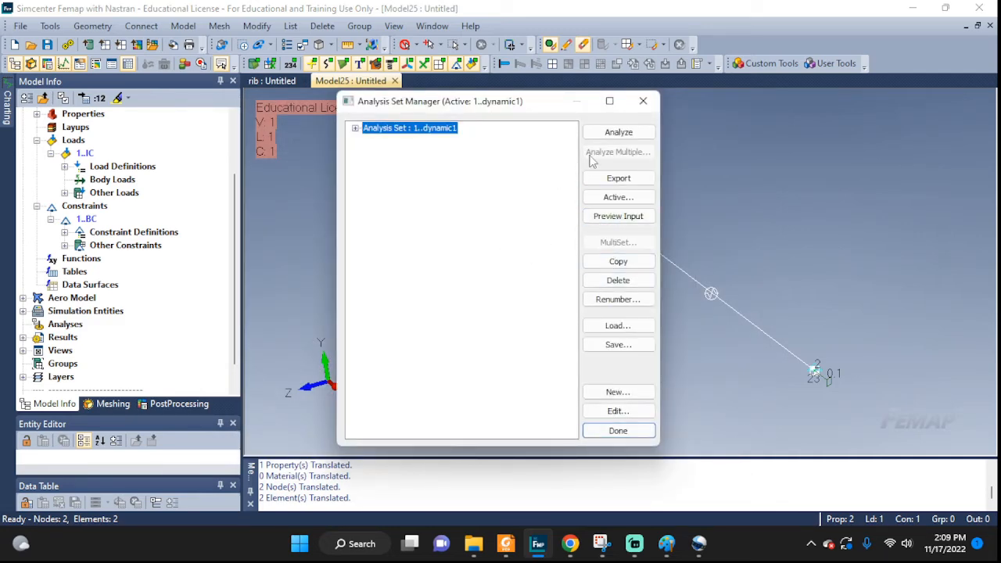
Run the dynamic1 transient analysis and check the output set messages for completion.
{"action": "left_click", "coordinate": [617, 133]}
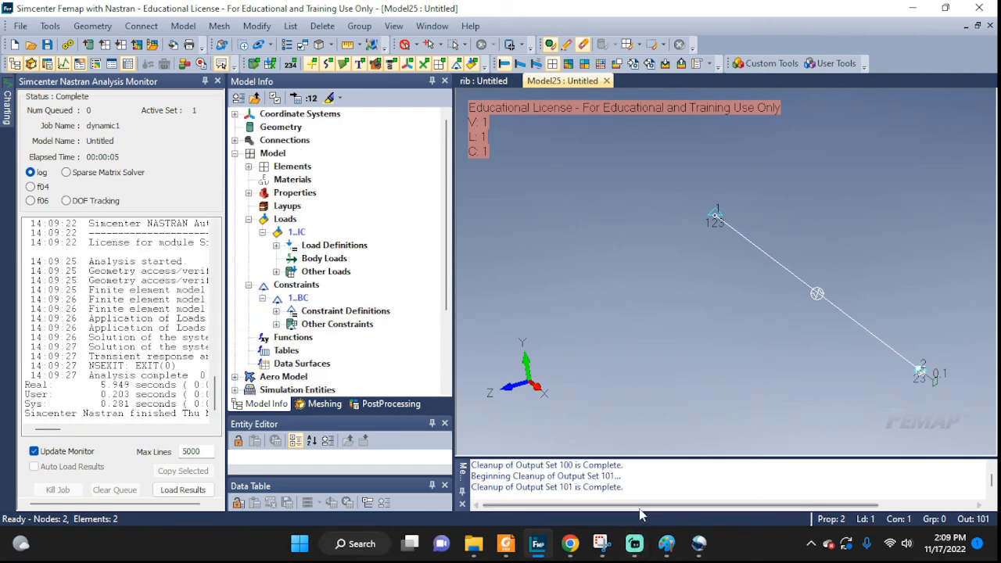
{"action": "left_click_drag", "start_coordinate": [572, 487], "coordinate": [625, 486]}
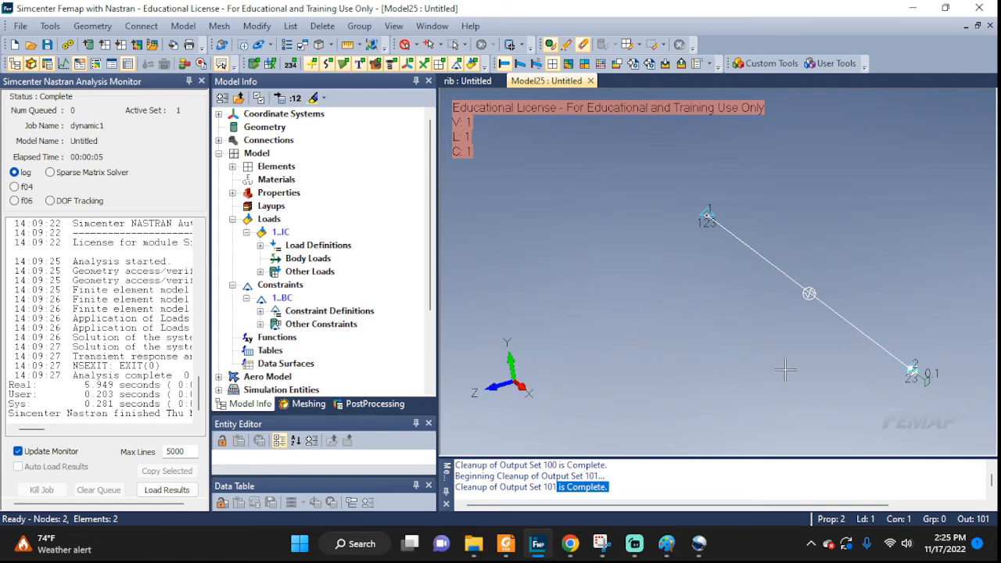
Show the chart pane and start a new chart data series titled "u vs time".
{"action": "left_click", "coordinate": [65, 64]}
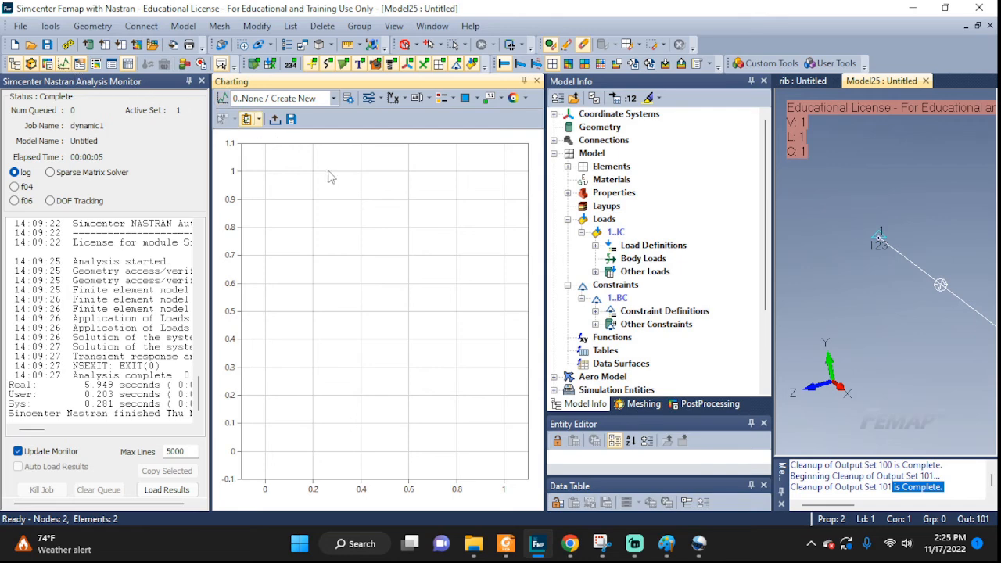
{"action": "left_click", "coordinate": [346, 94]}
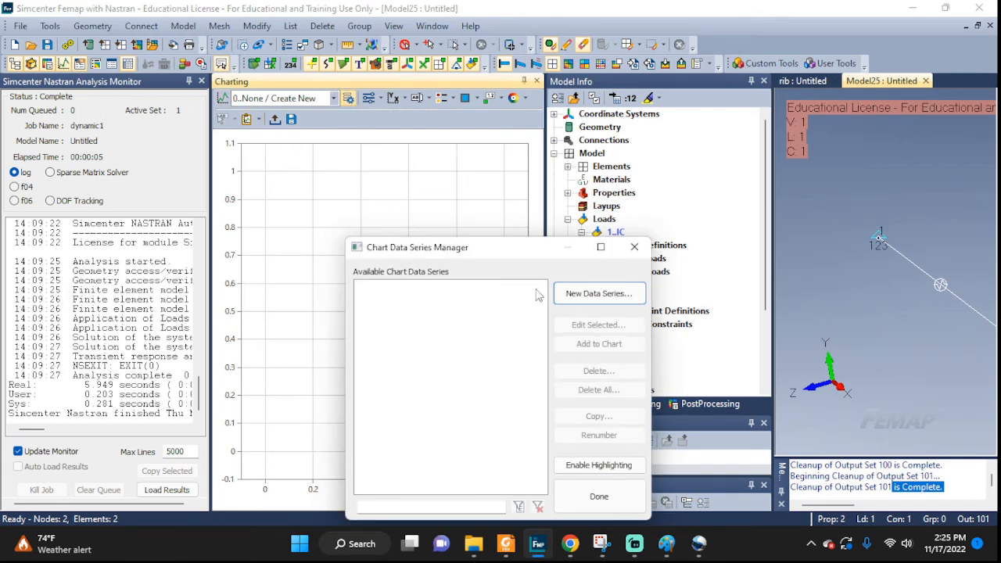
{"action": "left_click", "coordinate": [584, 296]}
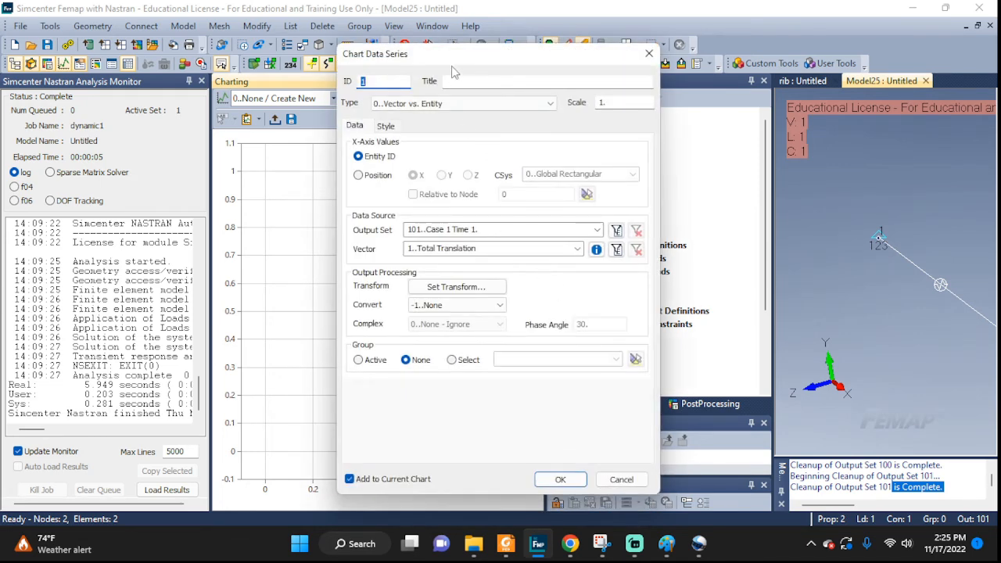
{"action": "left_click_drag", "start_coordinate": [441, 64], "coordinate": [395, 63]}
{"action": "left_click", "coordinate": [399, 82]}
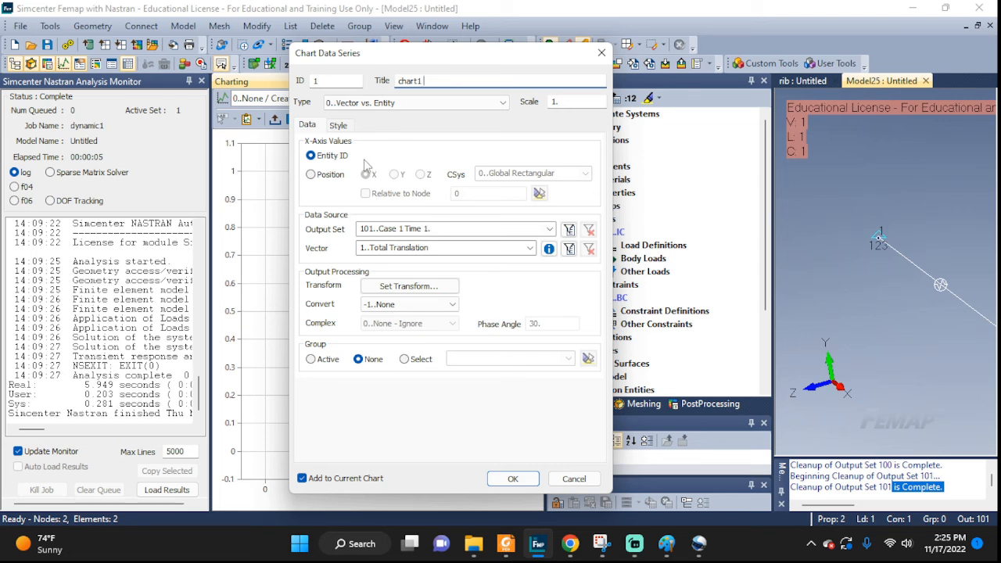
{"action": "left_click", "coordinate": [372, 247]}
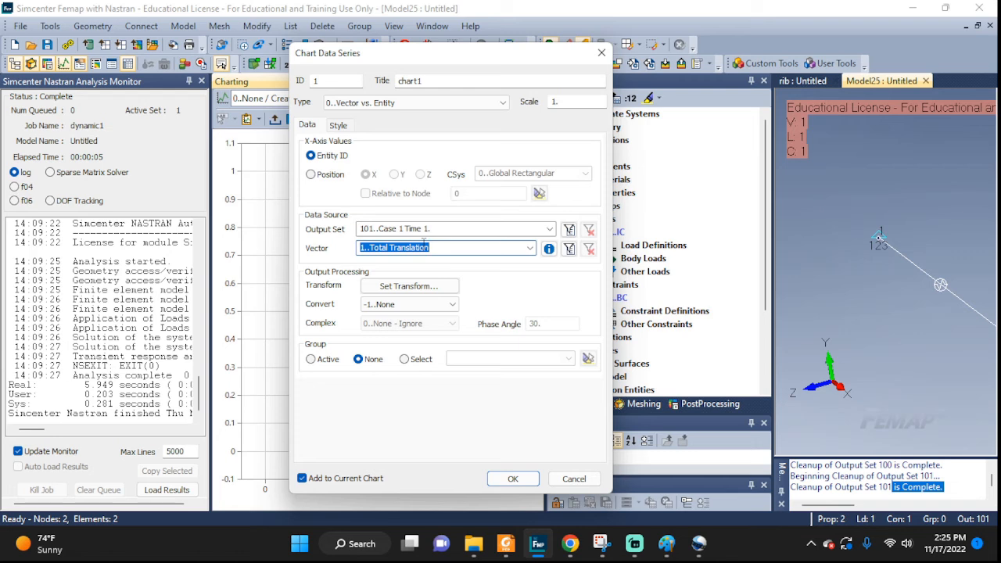
{"action": "double_click", "coordinate": [415, 80]}
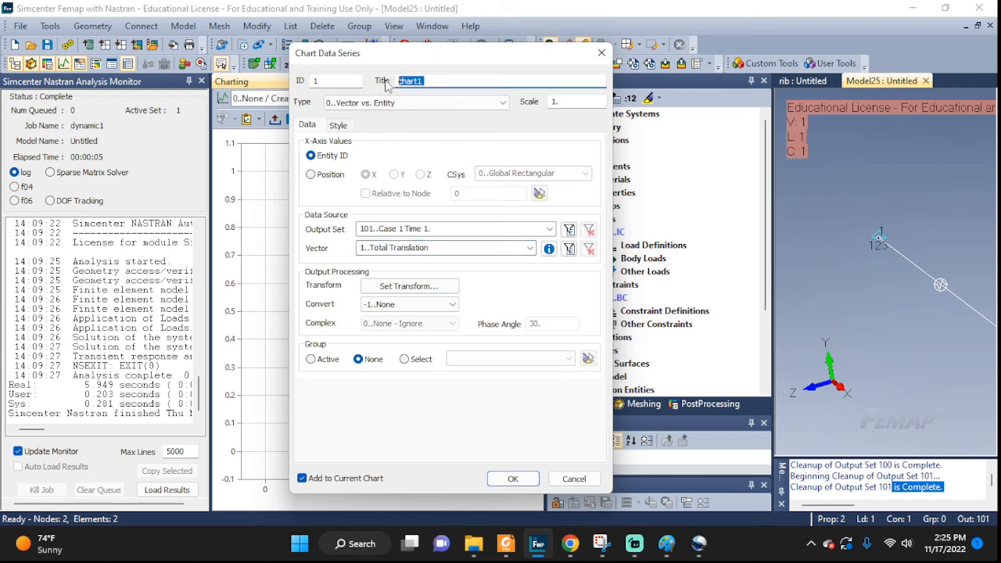
{"action": "type", "text": "u vs time"}
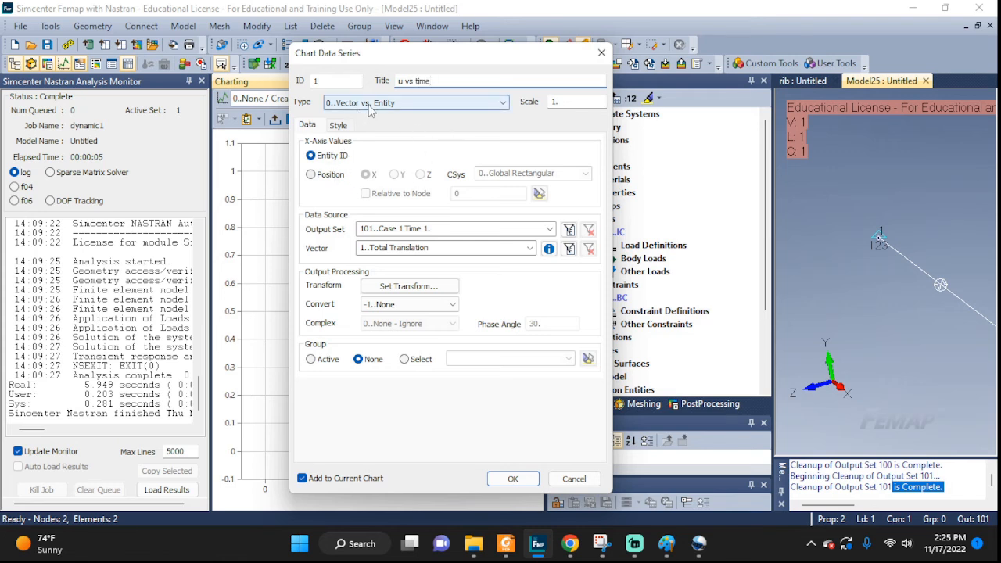
Set the data series to Vector vs. Set with Output Set Value on the X axis and 2..T1 Translation as the vector.
{"action": "left_click", "coordinate": [385, 106]}
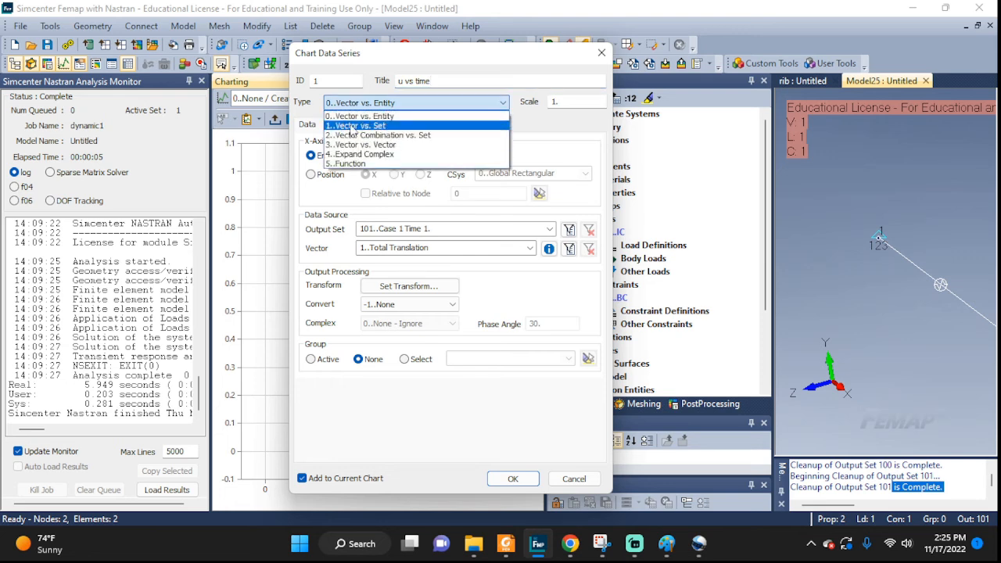
{"action": "left_click", "coordinate": [351, 127]}
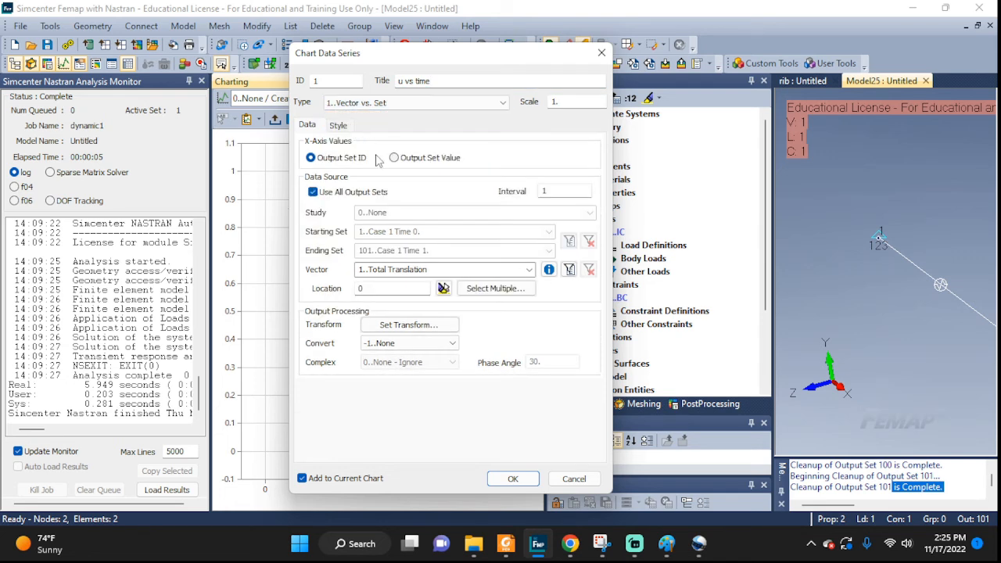
{"action": "left_click", "coordinate": [403, 160]}
{"action": "left_click", "coordinate": [528, 269]}
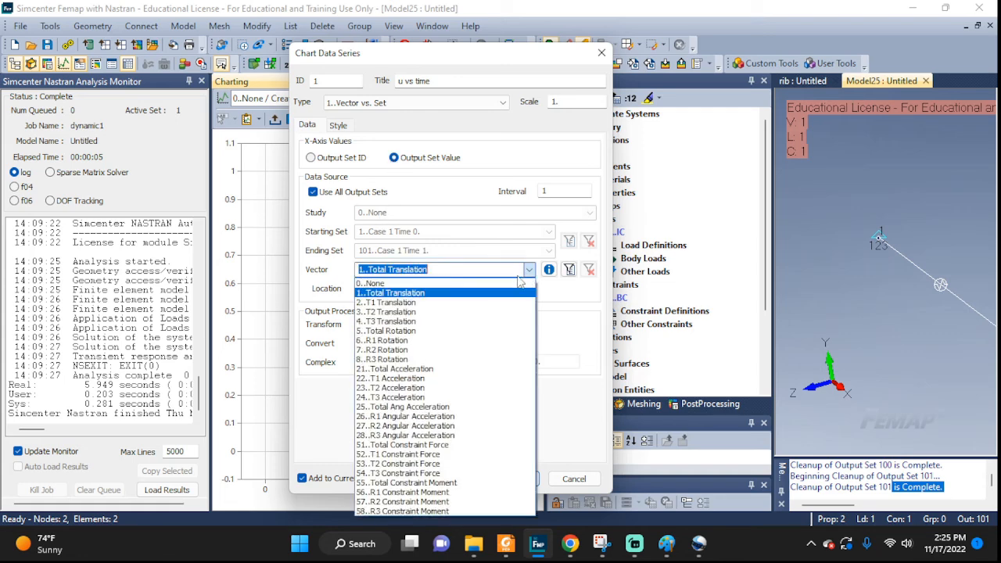
{"action": "left_click", "coordinate": [372, 303]}
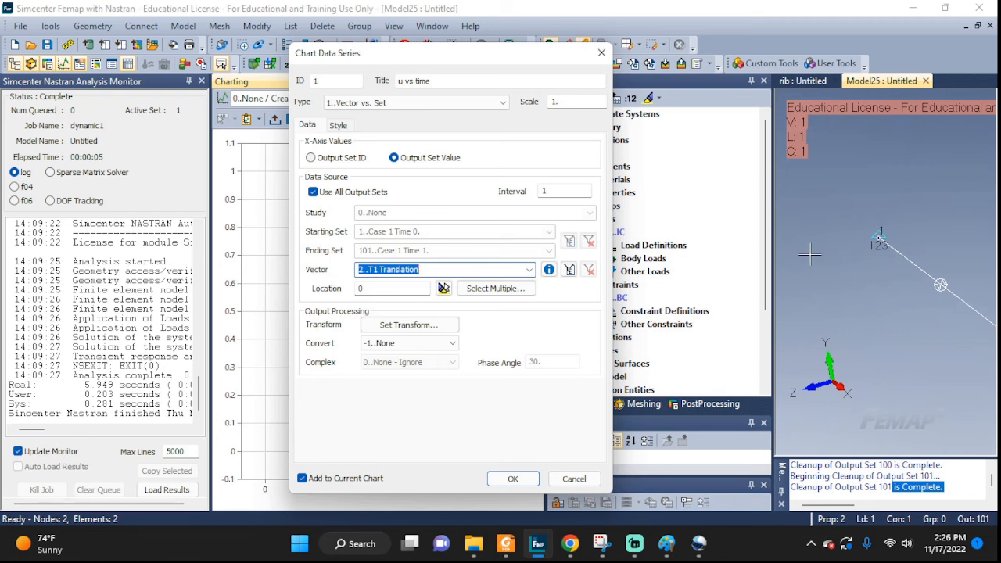
Set the data series location to node 2, add the series to the current chart, and close the data series manager.
{"action": "left_click", "coordinate": [374, 287]}
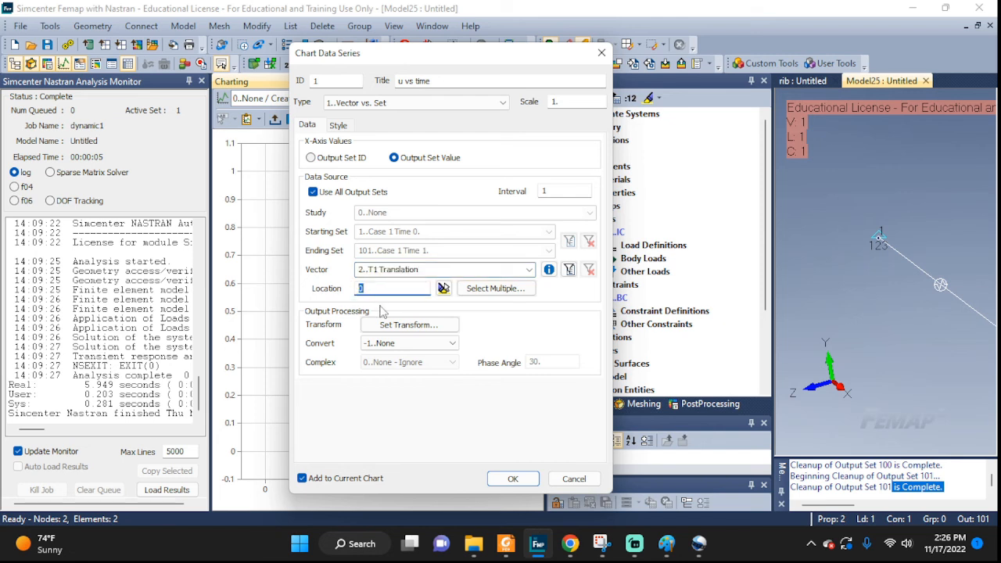
{"action": "type", "text": "2"}
{"action": "middle_click_drag", "start_coordinate": [928, 324], "coordinate": [843, 298], "text": "ctrl"}
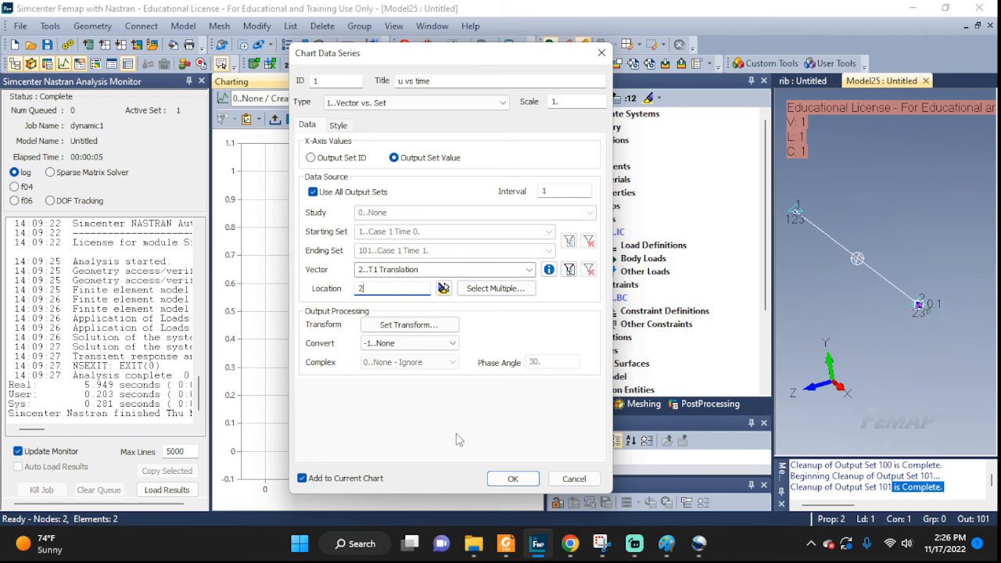
{"action": "left_click", "coordinate": [501, 478]}
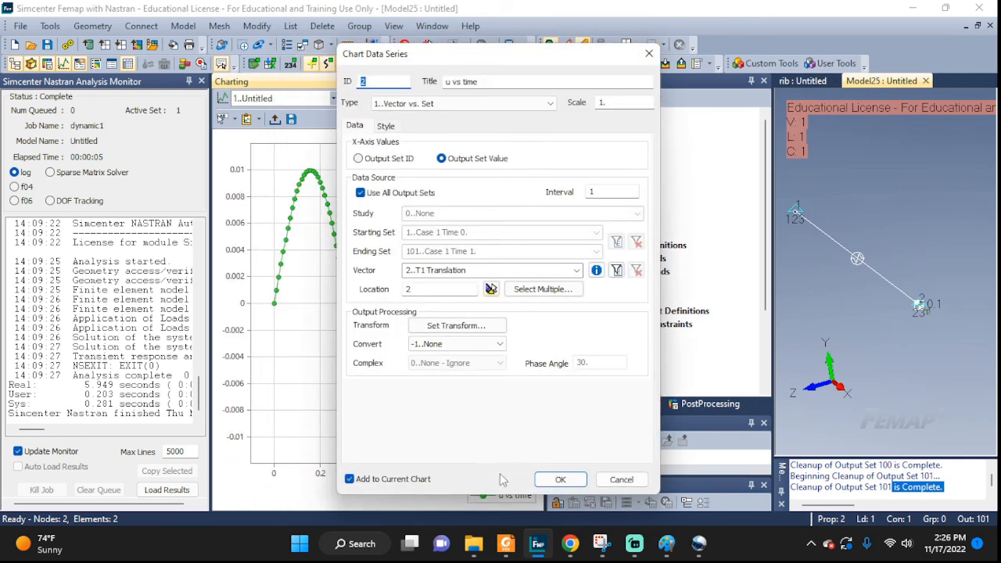
{"action": "left_click", "coordinate": [621, 480]}
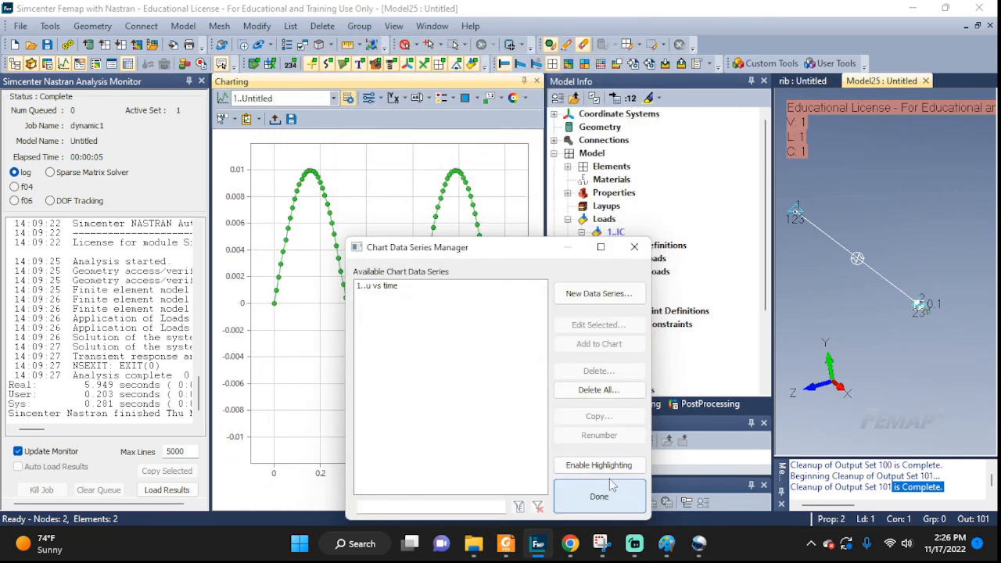
{"action": "left_click", "coordinate": [634, 247]}
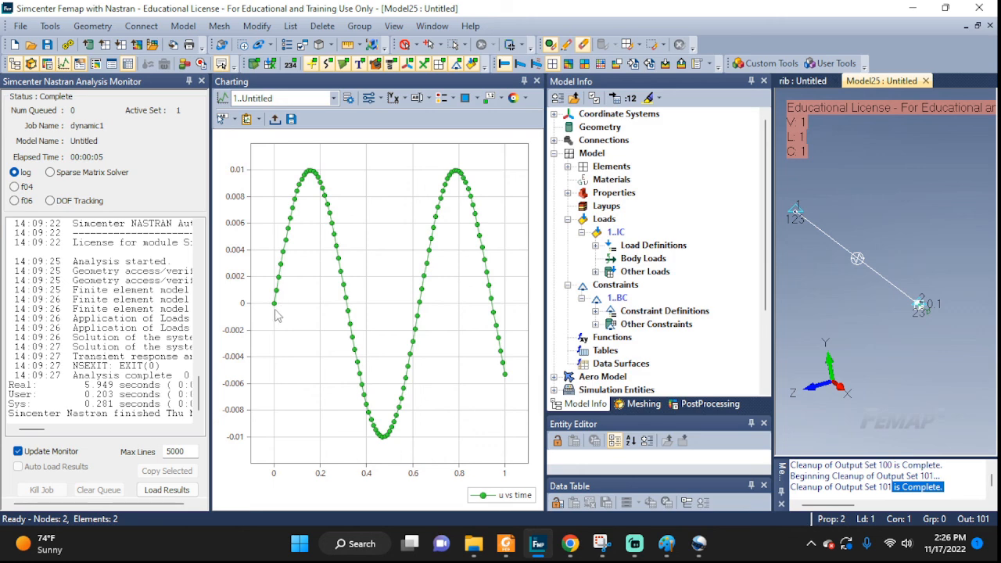
Switch to Paint to compare the plotted response with the undamped harmonic motion diagram, and return to Femap.
{"action": "left_click", "coordinate": [666, 543]}
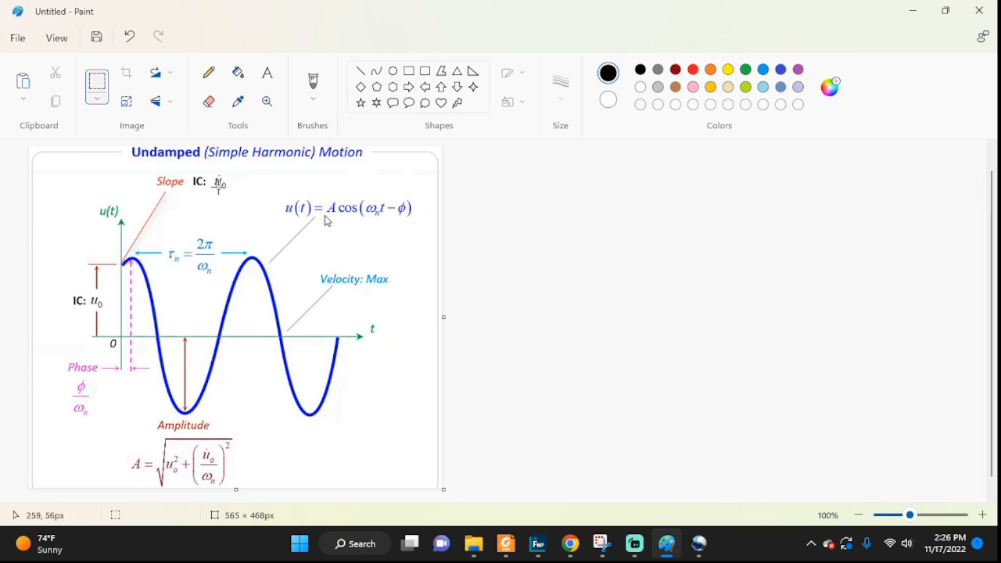
{"action": "left_click", "coordinate": [912, 11]}
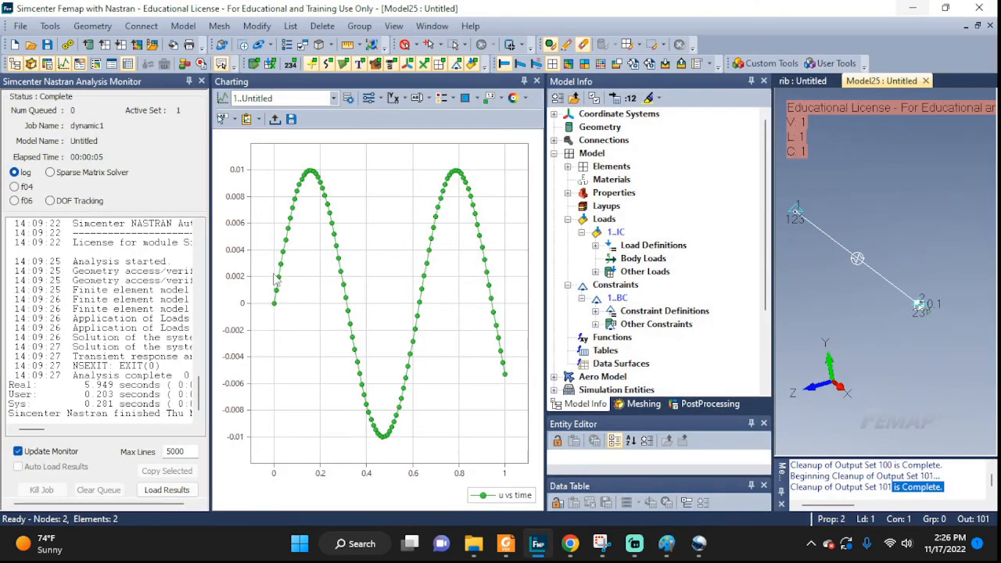